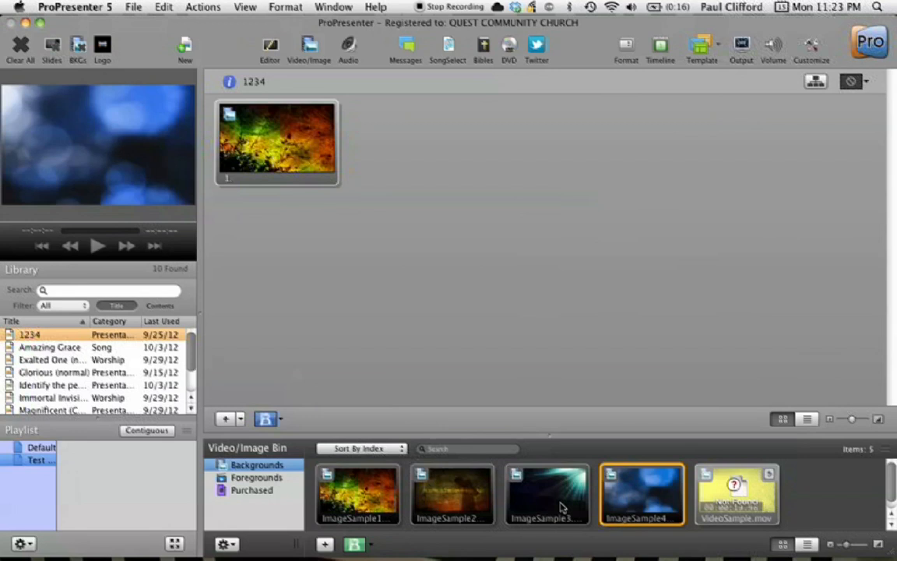
Add ImageSample1 through ImageSample4 from the Backgrounds bin as slides in the 1234 presentation
{"action": "left_click", "coordinate": [562, 507], "text": "super"}
{"action": "left_click", "coordinate": [470, 505], "text": "super"}
{"action": "left_click", "coordinate": [366, 495], "text": "super"}
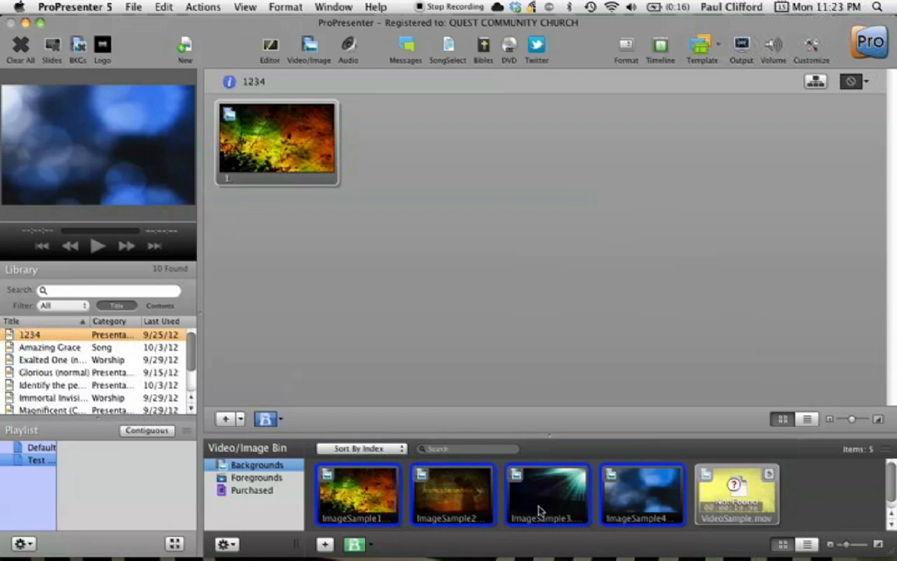
{"action": "left_click_drag", "start_coordinate": [540, 510], "coordinate": [529, 254]}
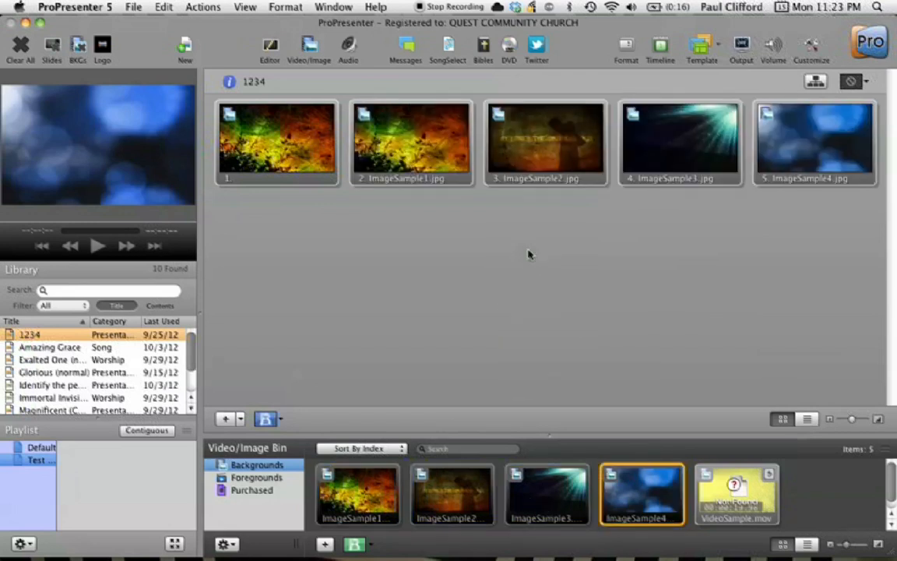
Delete the original blank first slide from the presentation
{"action": "right_click", "coordinate": [284, 154]}
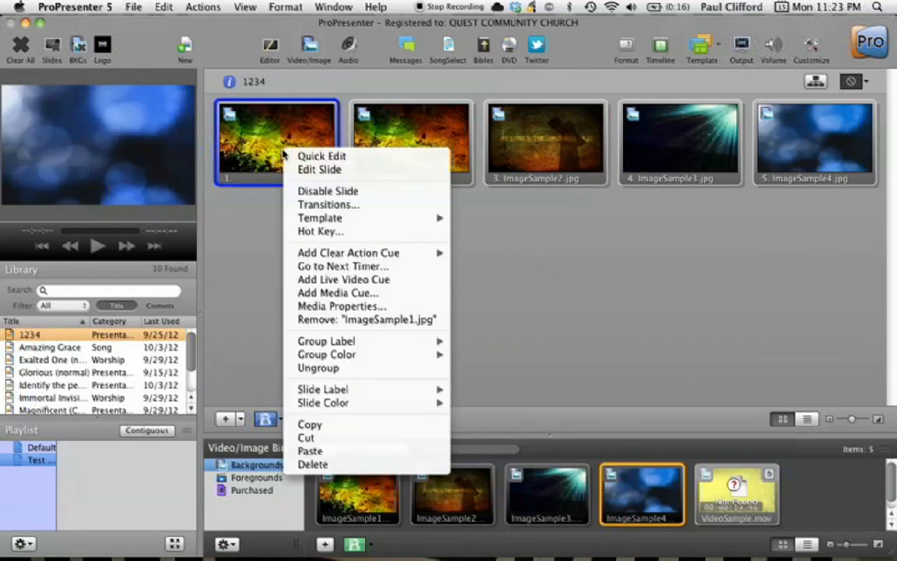
{"action": "left_click", "coordinate": [315, 464]}
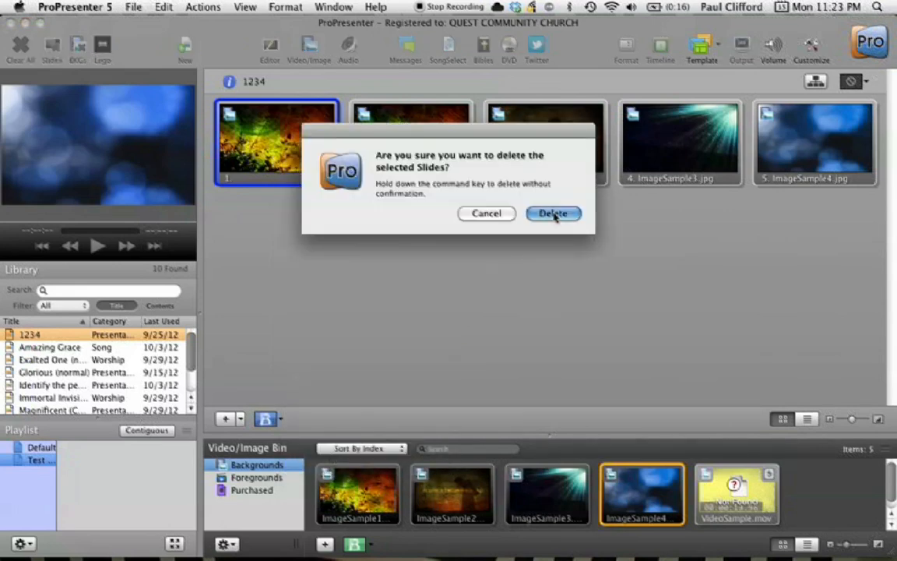
{"action": "left_click", "coordinate": [554, 215]}
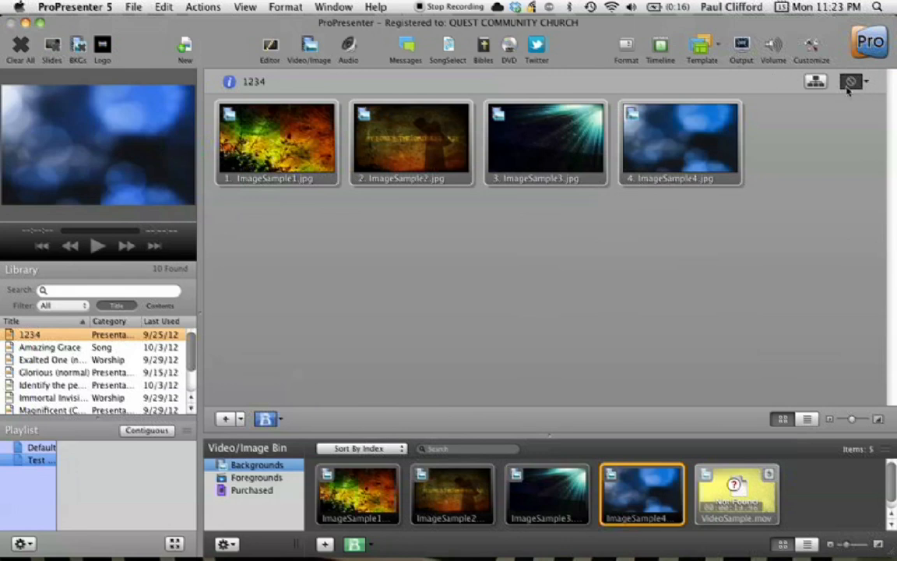
Show the formatting bar and give the slides a 7-second auto-advance timer
{"action": "left_click", "coordinate": [624, 50]}
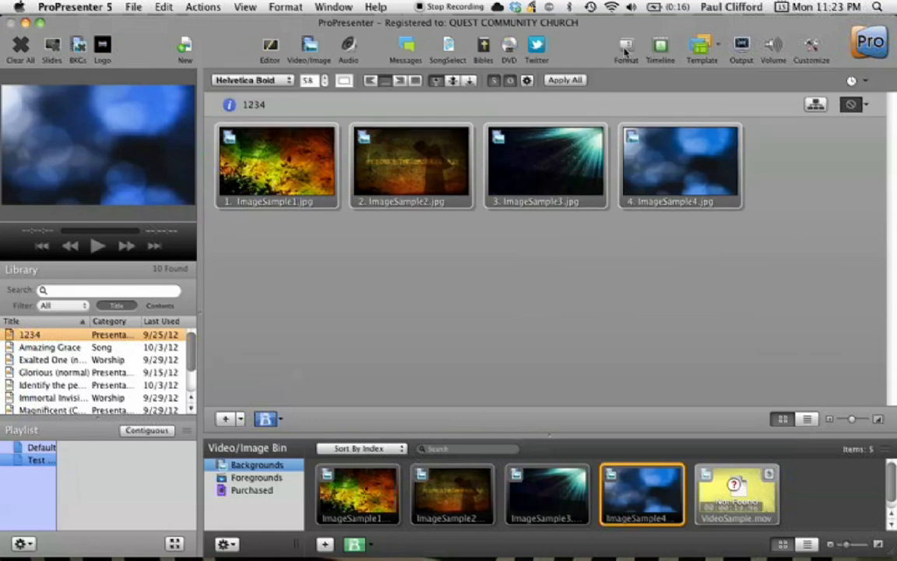
{"action": "left_click", "coordinate": [867, 83]}
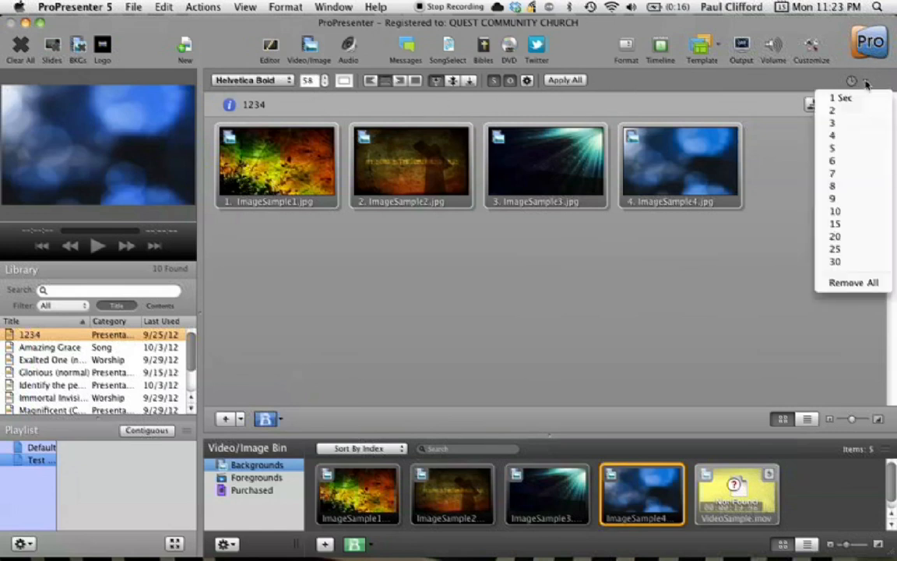
{"action": "left_click", "coordinate": [836, 174]}
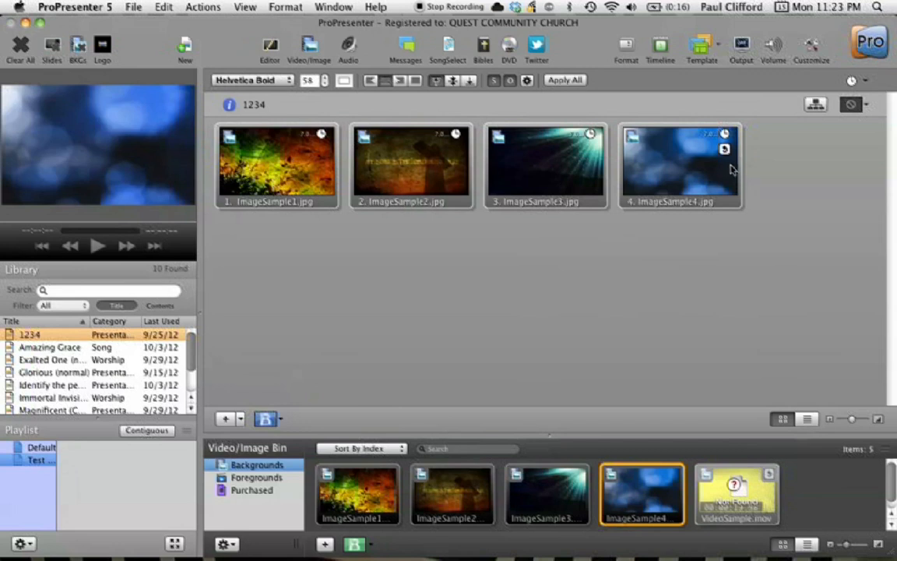
Trigger the first slides to preview them and look at the available slide transitions
{"action": "left_click", "coordinate": [302, 176]}
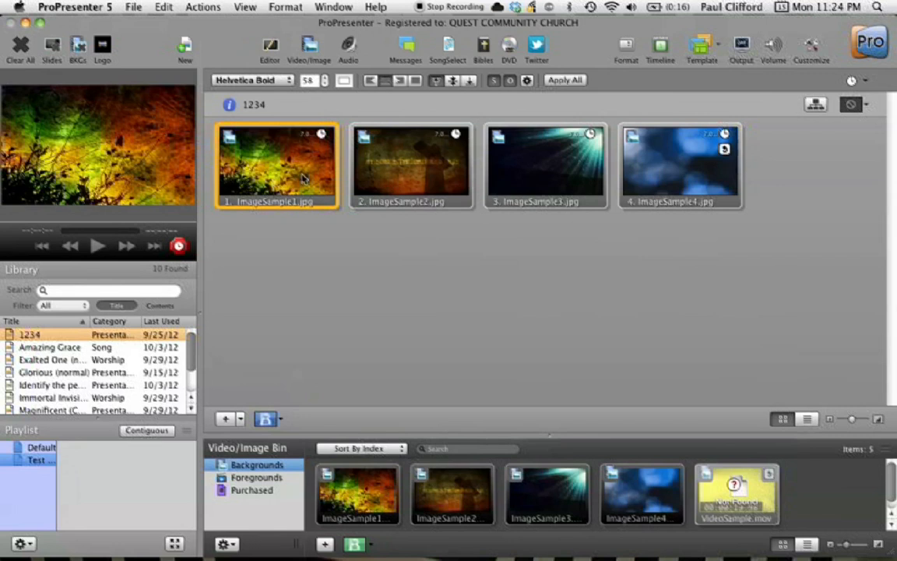
{"action": "left_click", "coordinate": [427, 174]}
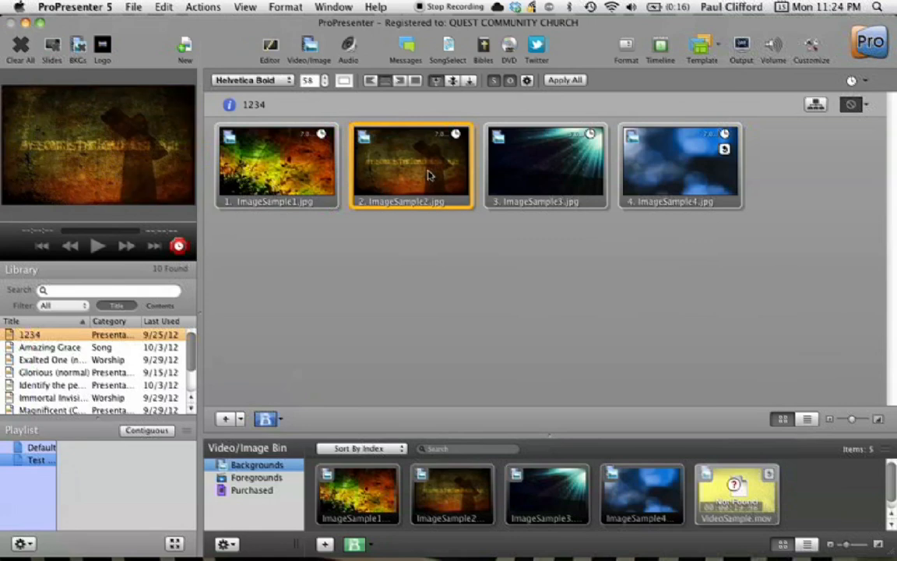
{"action": "left_click", "coordinate": [278, 419]}
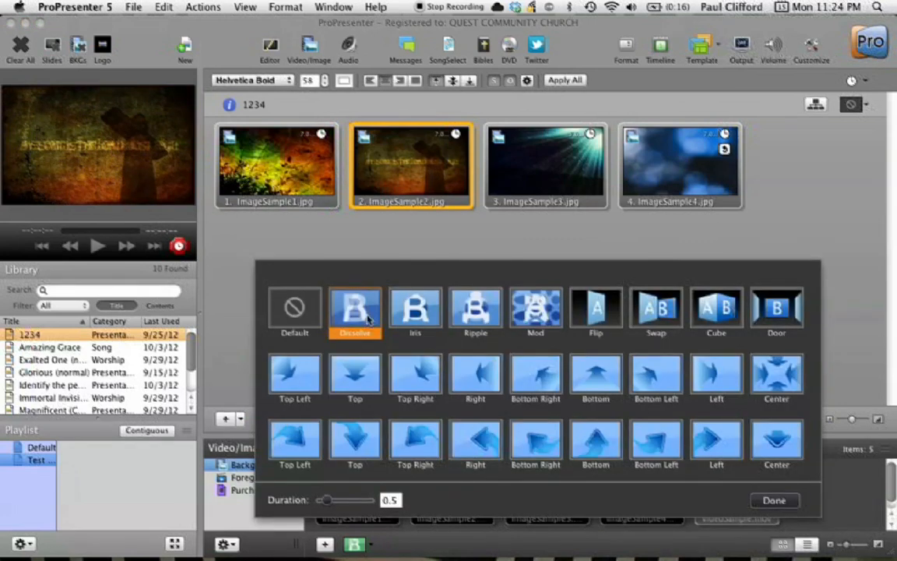
{"action": "key", "text": "Right"}
{"action": "left_click", "coordinate": [390, 244]}
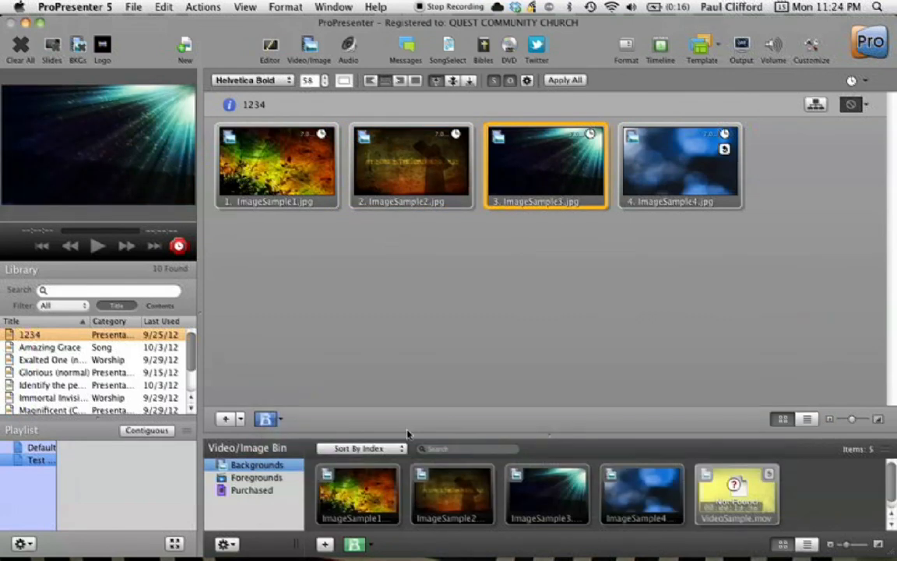
Set the background transition to Door
{"action": "left_click", "coordinate": [354, 544]}
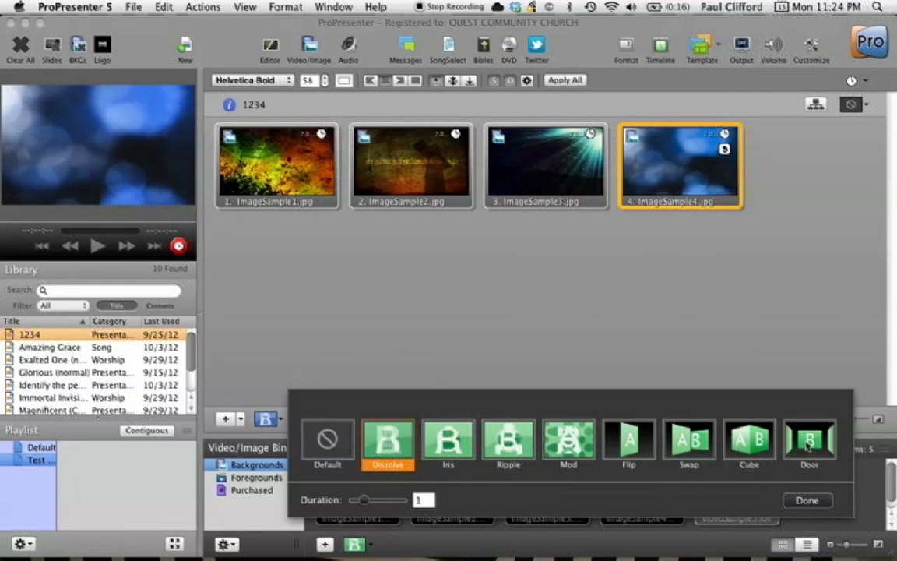
{"action": "left_click", "coordinate": [808, 442]}
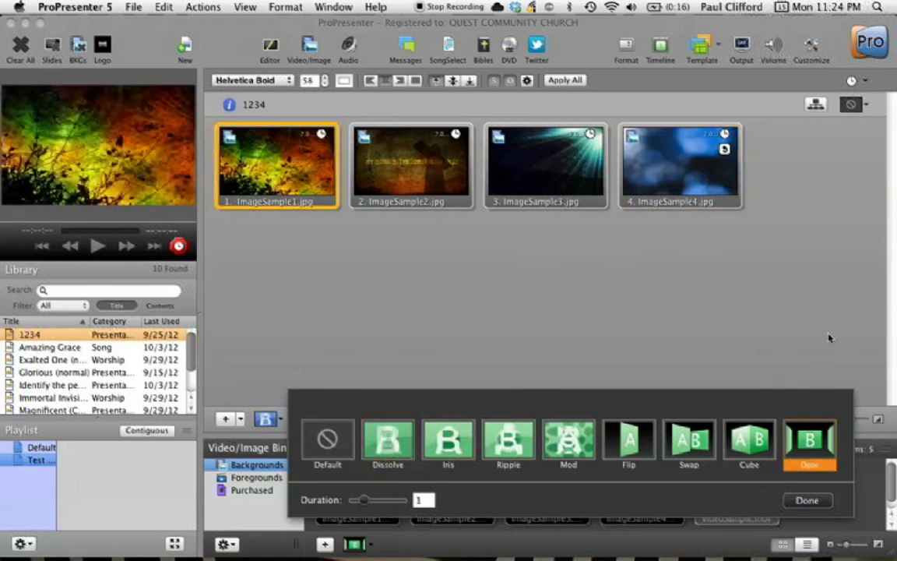
{"action": "left_click", "coordinate": [808, 500]}
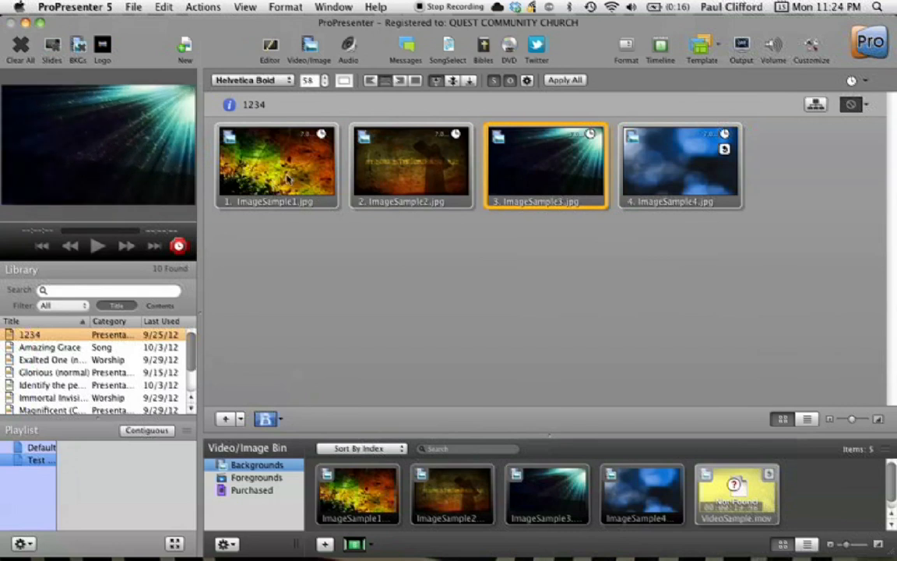
Open the Media Cue Inspector for ImageSample1 and set its media transition to Cube
{"action": "right_click", "coordinate": [287, 179]}
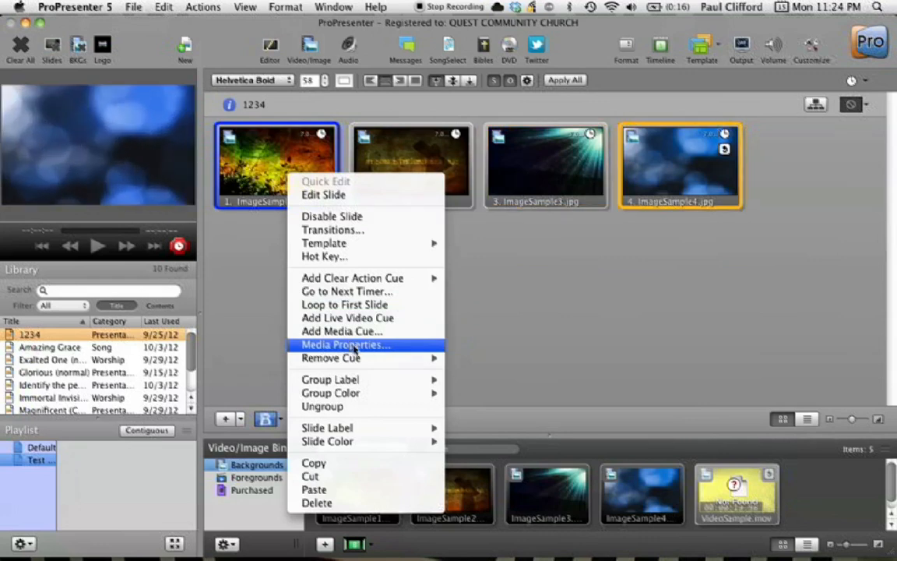
{"action": "left_click", "coordinate": [354, 346]}
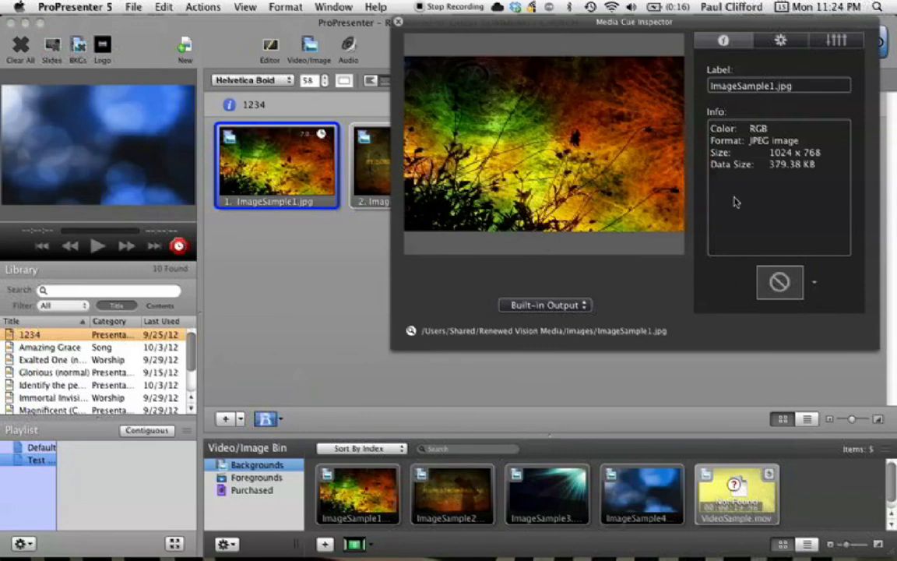
{"action": "left_click", "coordinate": [817, 283]}
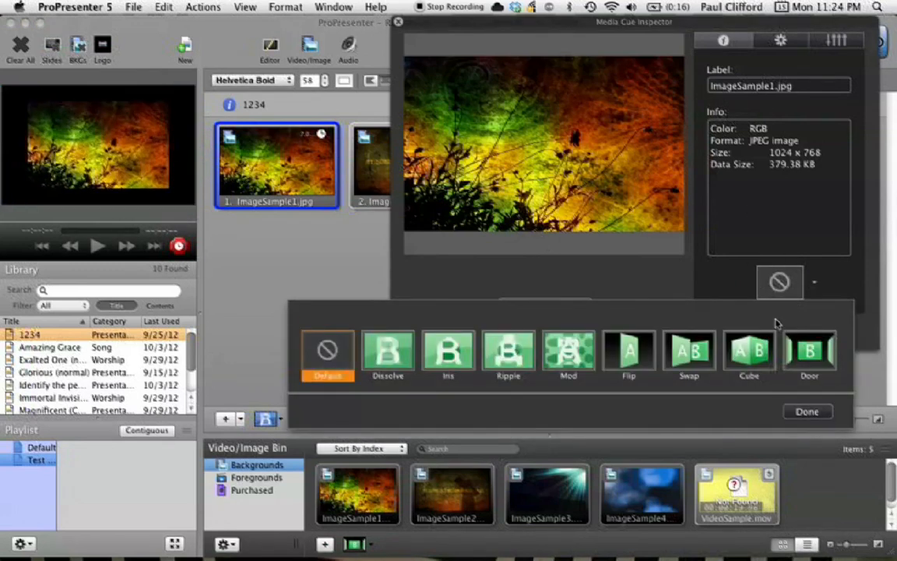
{"action": "left_click", "coordinate": [726, 43]}
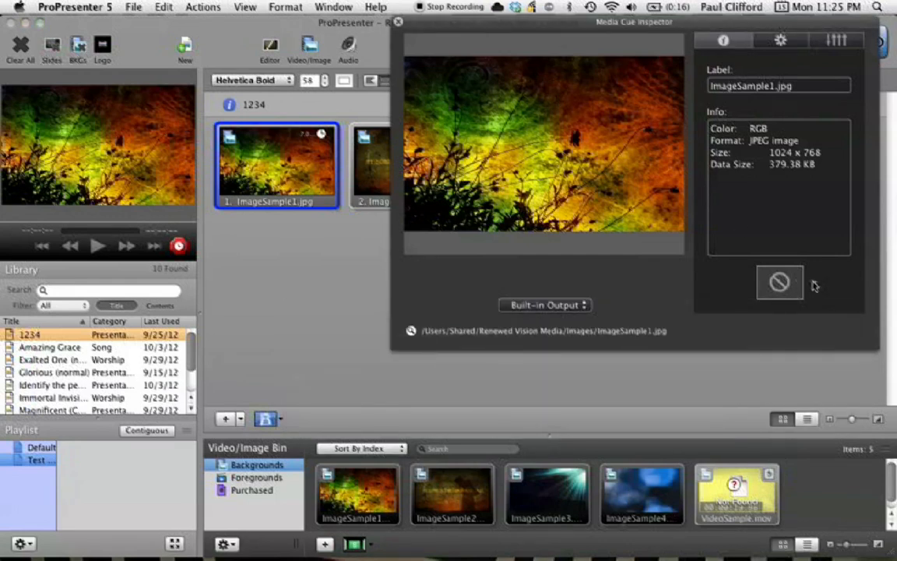
{"action": "left_click", "coordinate": [815, 285]}
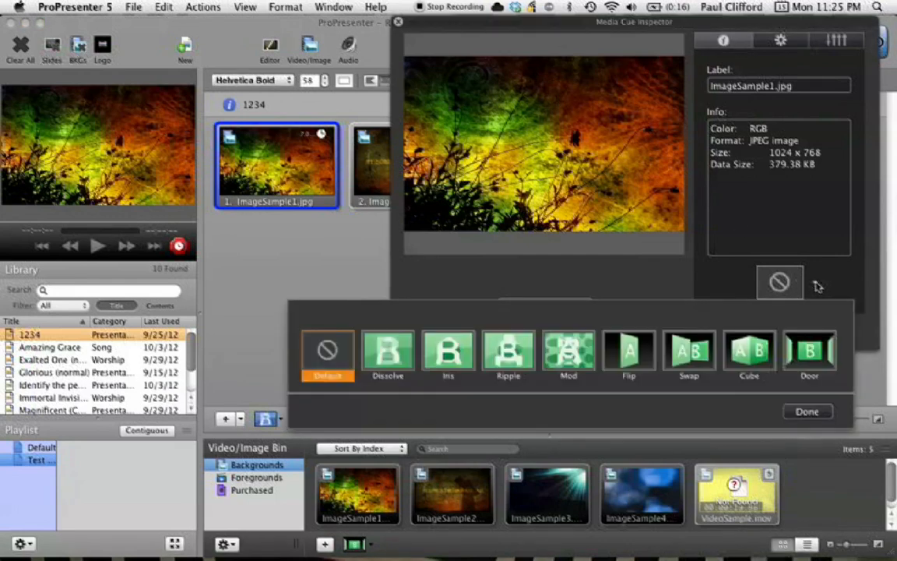
{"action": "left_click", "coordinate": [756, 355]}
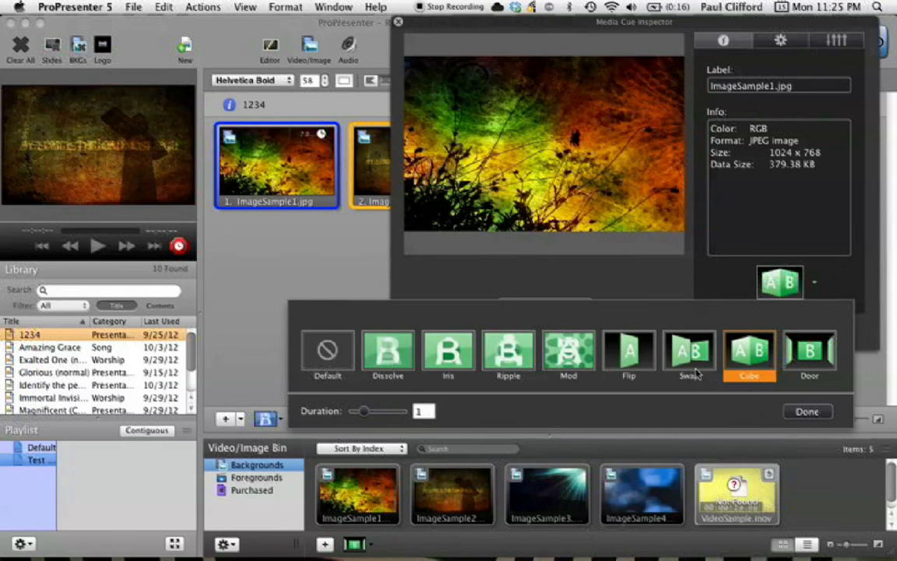
{"action": "left_click", "coordinate": [804, 413]}
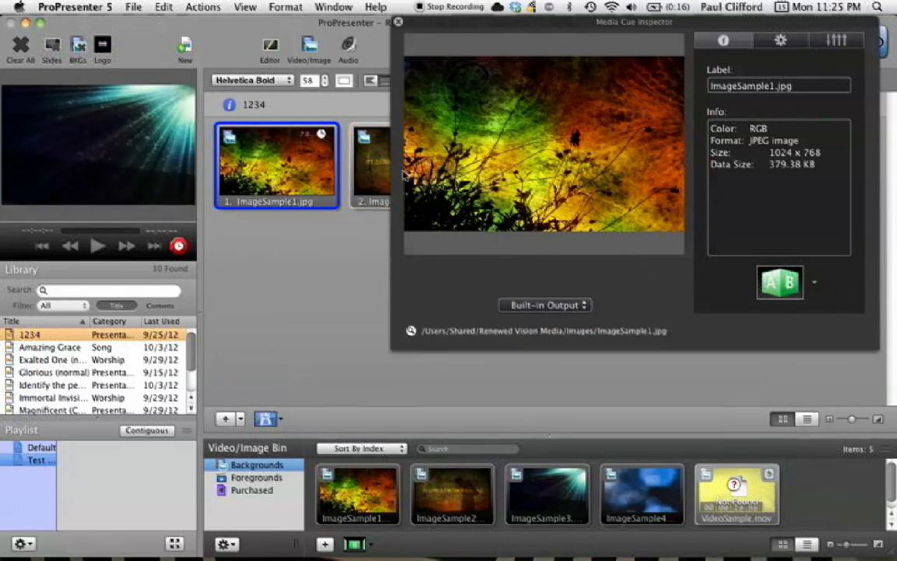
Open the media properties for ImageSample2 and set its media transition to Cube
{"action": "left_click", "coordinate": [366, 183]}
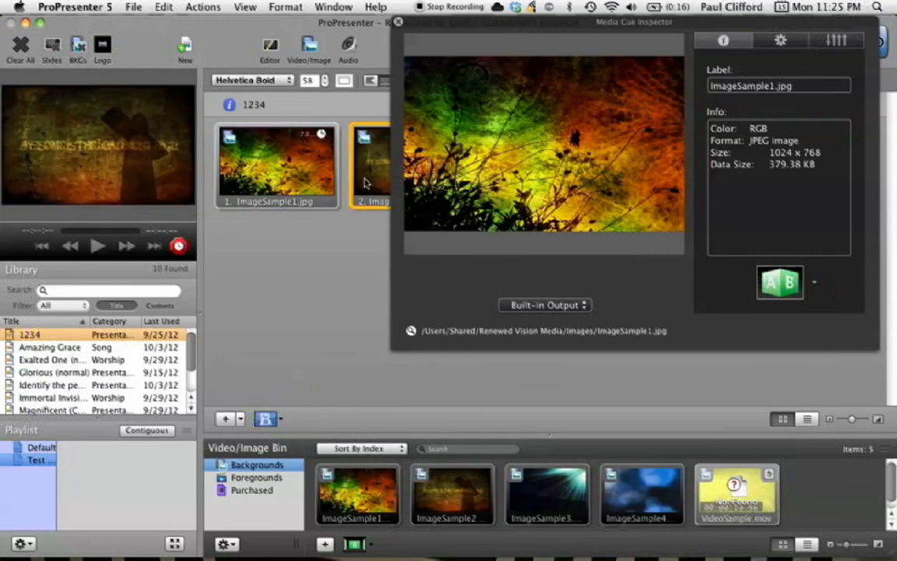
{"action": "right_click", "coordinate": [366, 183]}
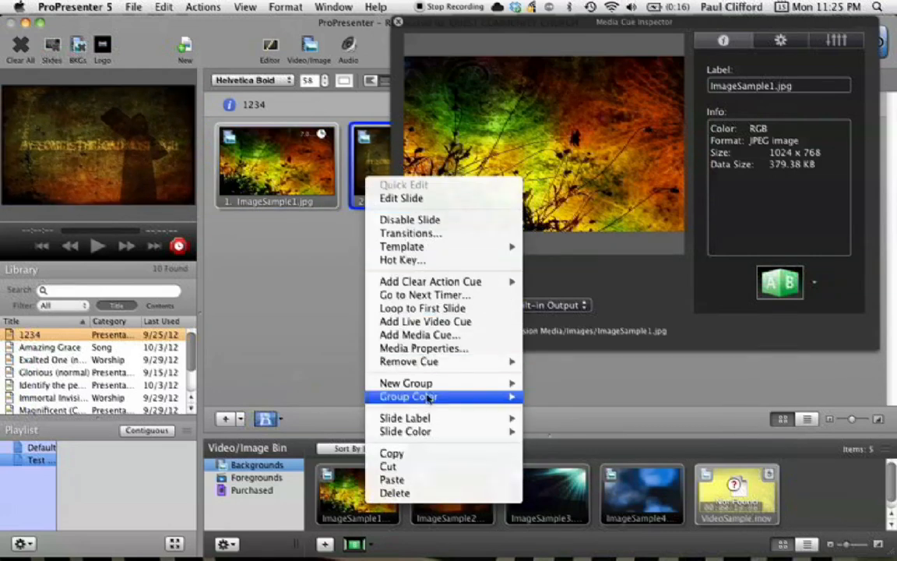
{"action": "left_click", "coordinate": [441, 349]}
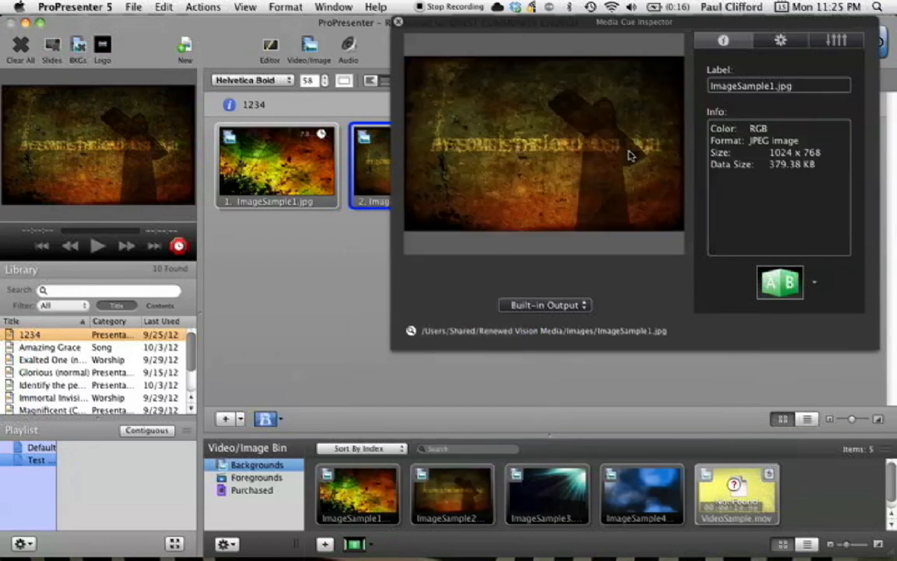
{"action": "left_click_drag", "start_coordinate": [551, 31], "coordinate": [272, 132]}
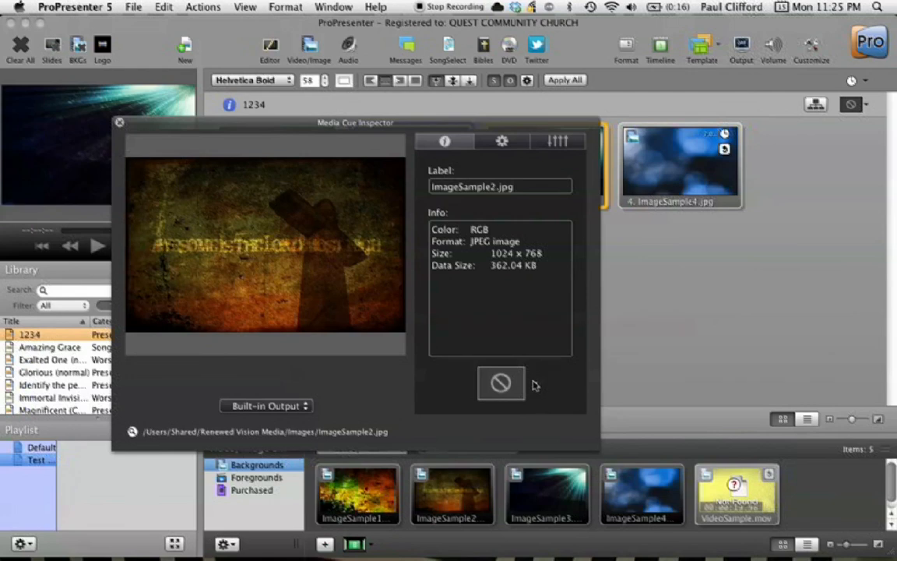
{"action": "left_click", "coordinate": [534, 383]}
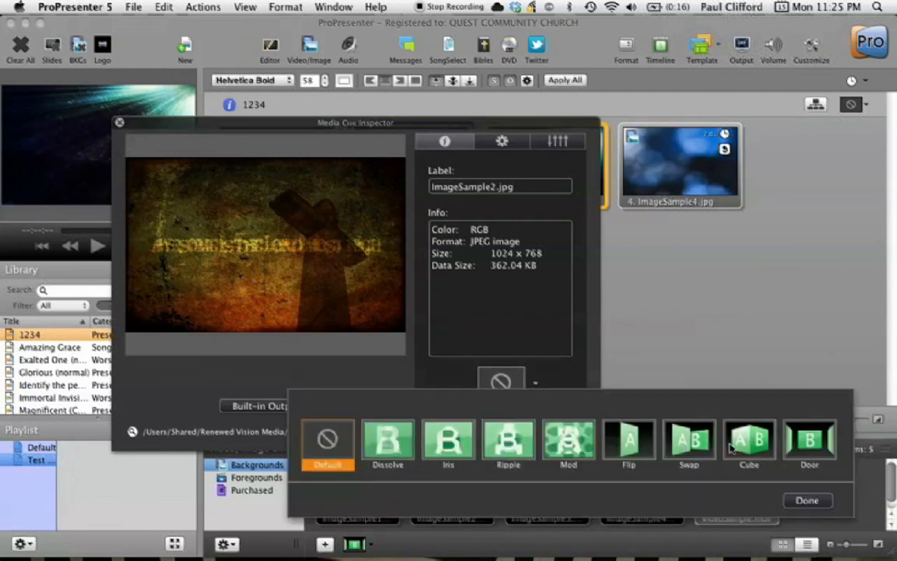
{"action": "left_click", "coordinate": [752, 455]}
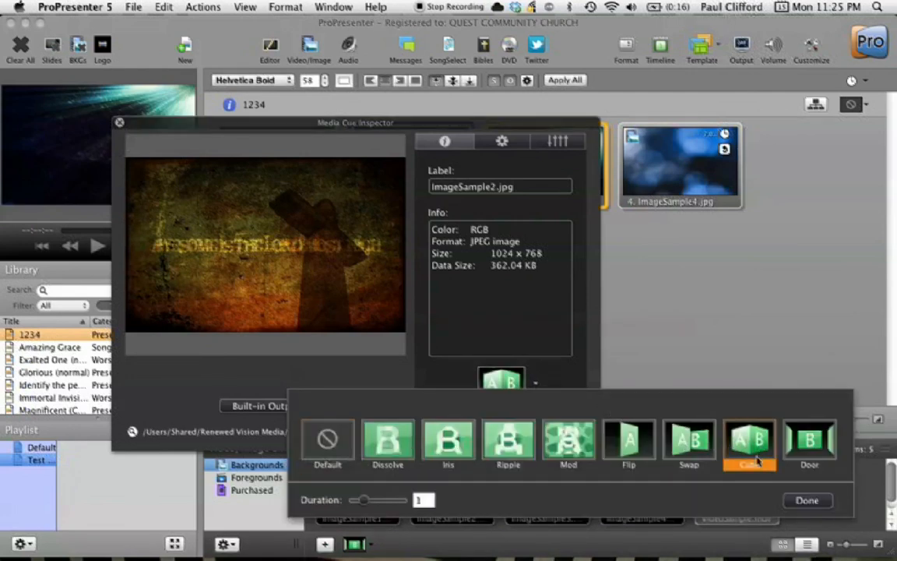
{"action": "left_click", "coordinate": [804, 500]}
Open the media properties for ImageSample3 and set its media transition to Cube
{"action": "left_click", "coordinate": [661, 175]}
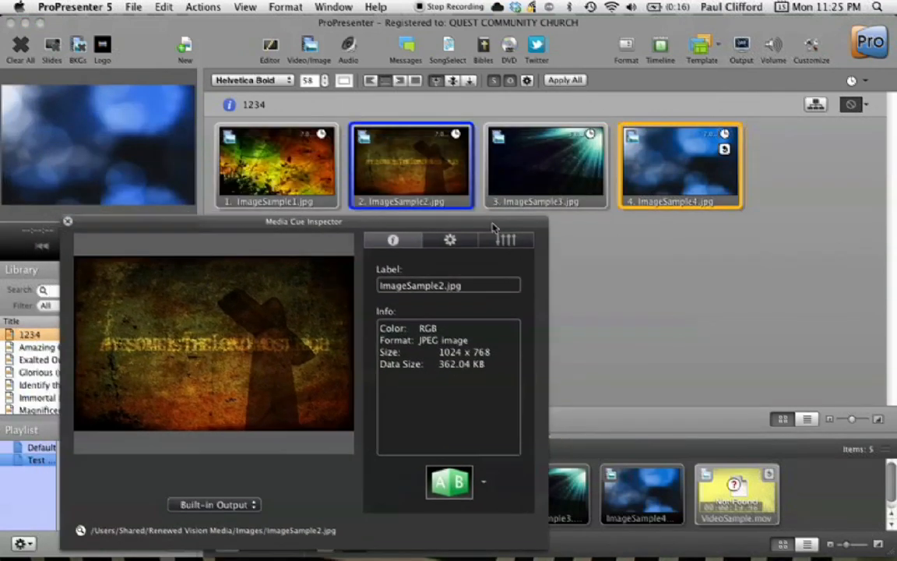
{"action": "right_click", "coordinate": [546, 179]}
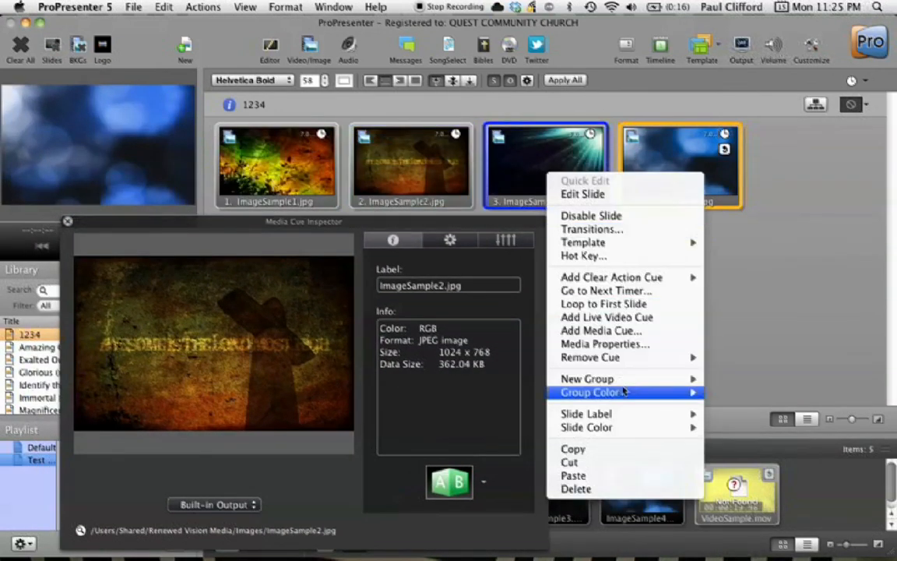
{"action": "mouse_move", "coordinate": [624, 430]}
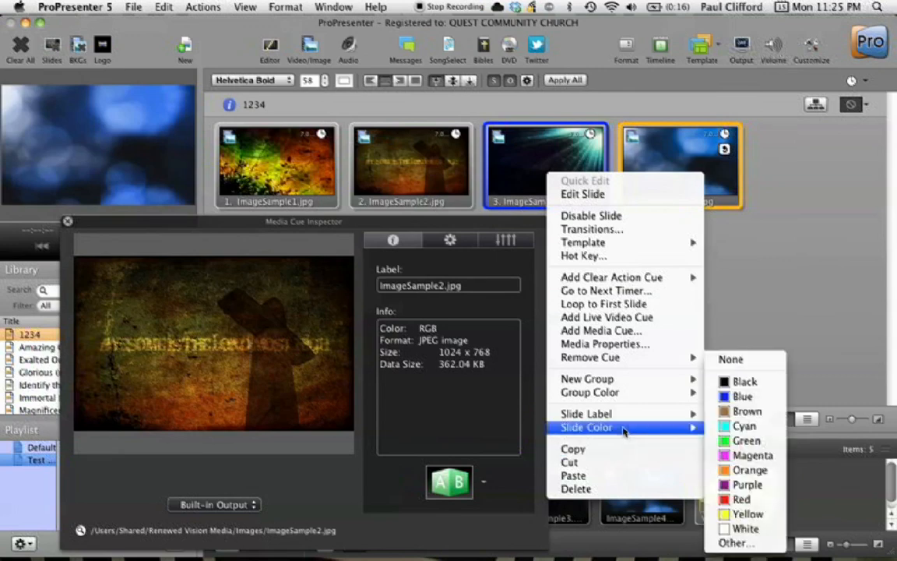
{"action": "left_click", "coordinate": [621, 345]}
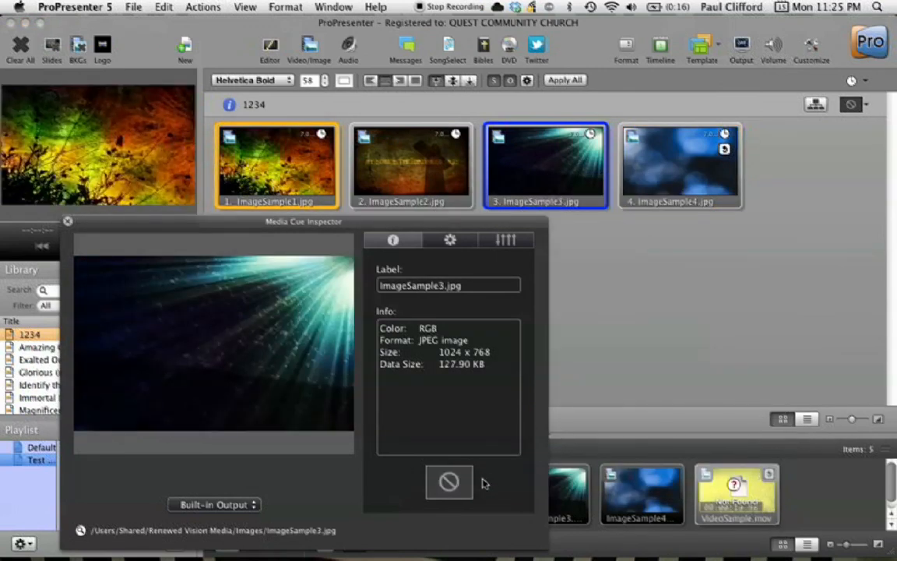
{"action": "left_click", "coordinate": [482, 482]}
{"action": "left_click", "coordinate": [749, 441]}
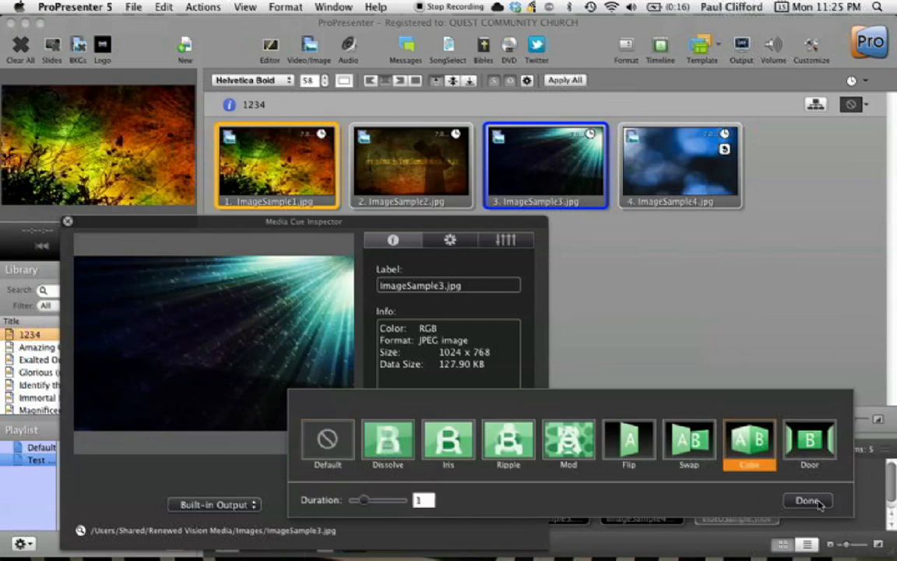
{"action": "left_click", "coordinate": [808, 500]}
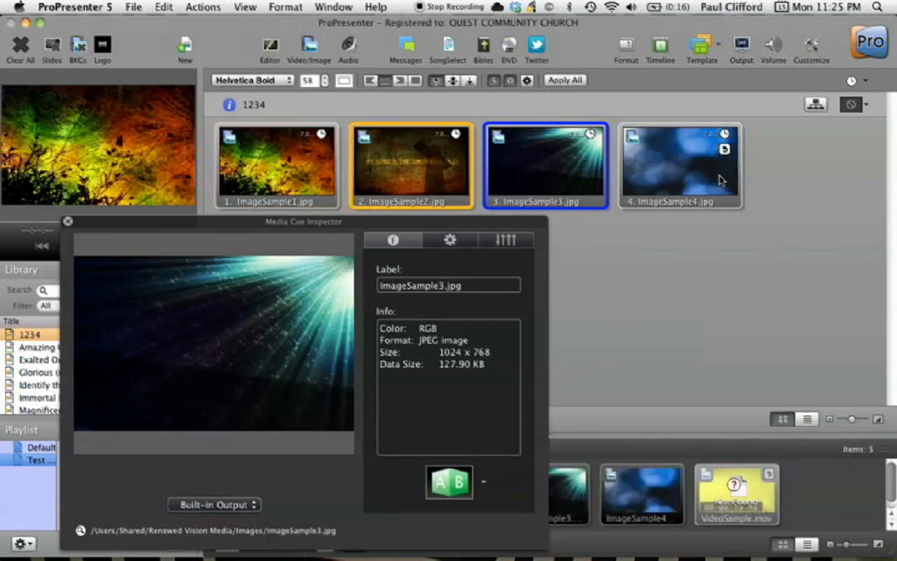
Open the media properties for ImageSample4 and set its media transition to Cube
{"action": "right_click", "coordinate": [720, 181]}
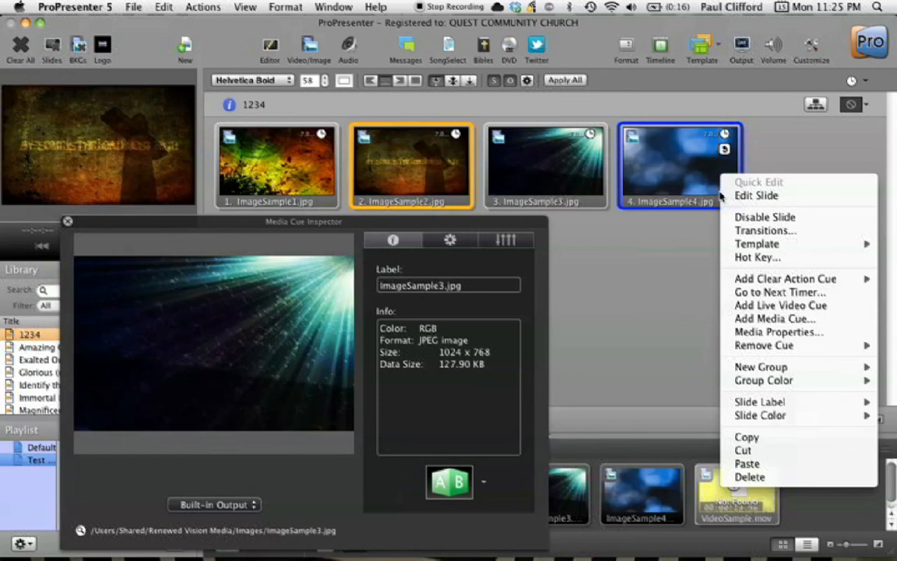
{"action": "left_click", "coordinate": [770, 332]}
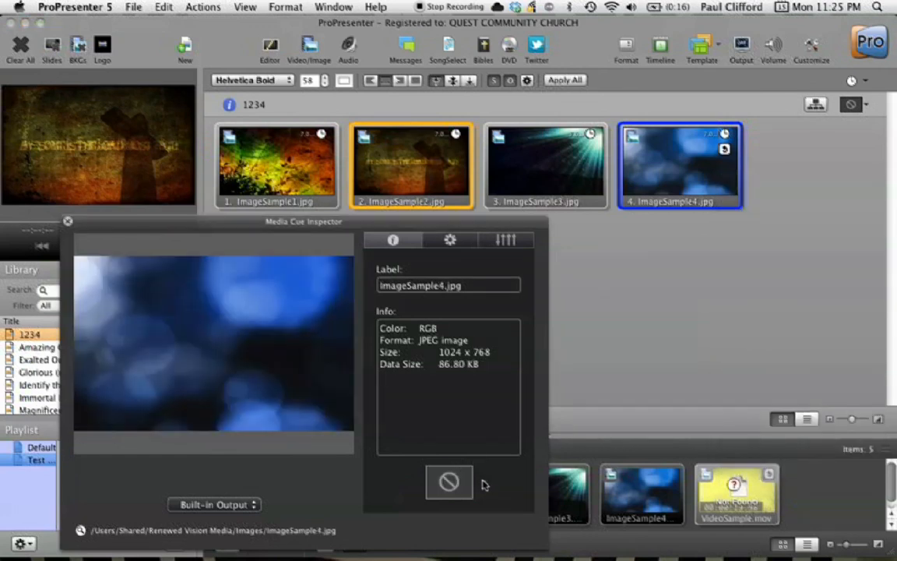
{"action": "left_click", "coordinate": [481, 482]}
{"action": "left_click", "coordinate": [759, 464]}
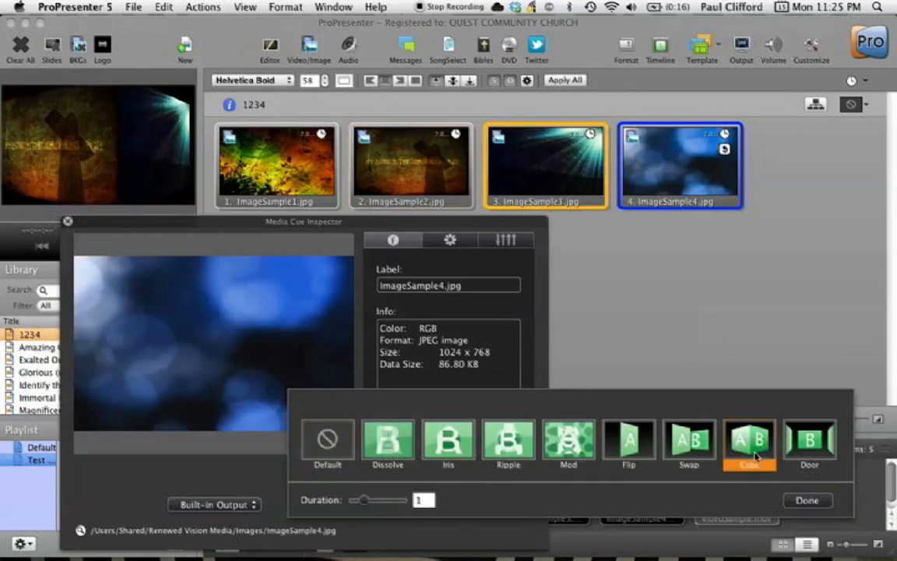
{"action": "left_click", "coordinate": [819, 501]}
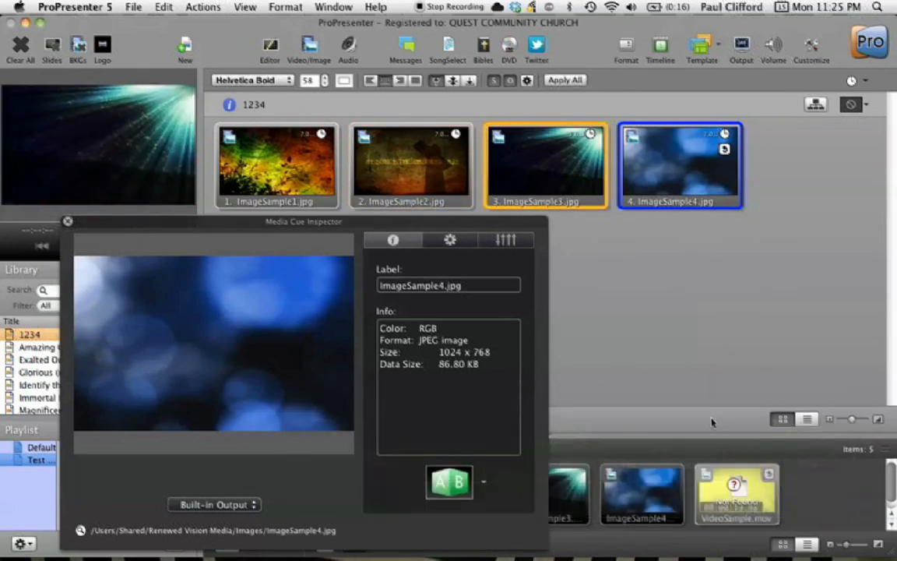
{"action": "left_click", "coordinate": [68, 220]}
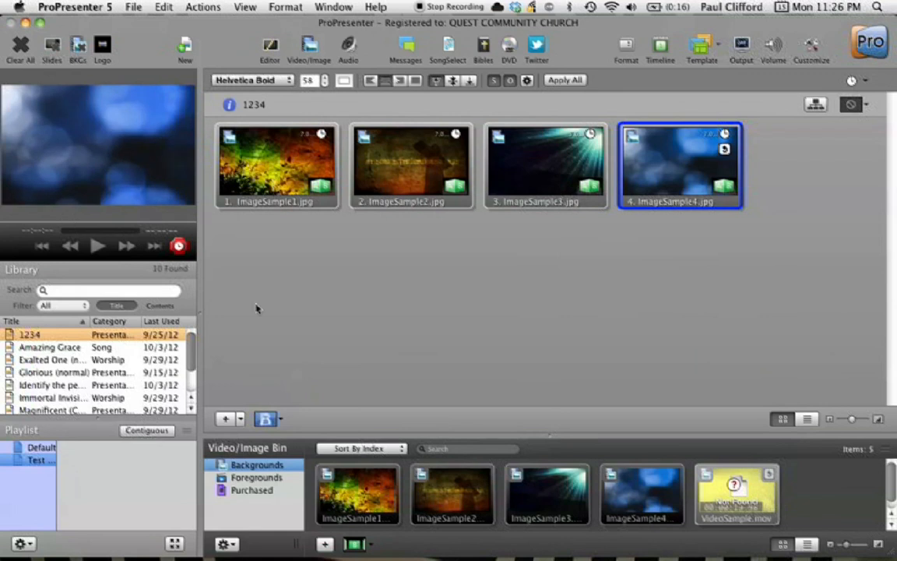
Set the background slide transition duration to 0
{"action": "left_click", "coordinate": [360, 543]}
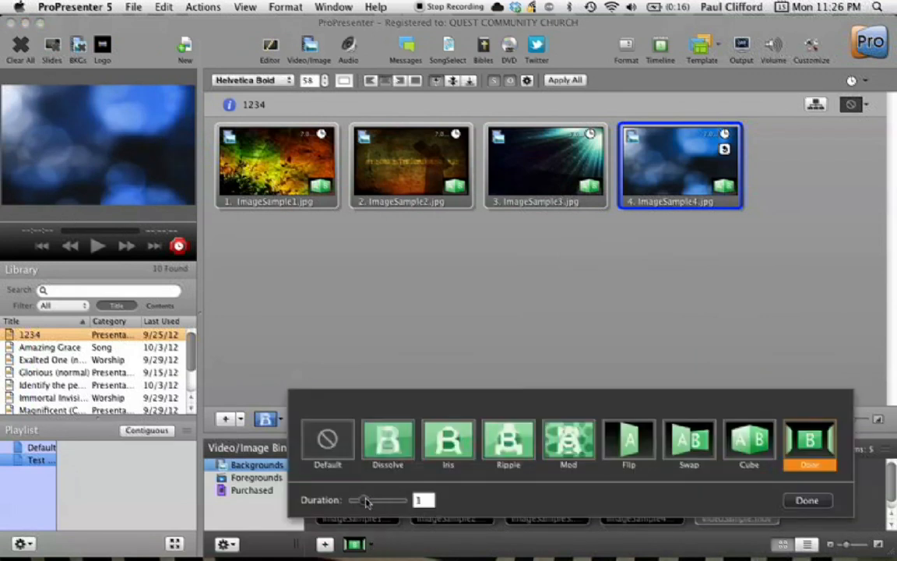
{"action": "left_click_drag", "start_coordinate": [365, 500], "coordinate": [340, 500]}
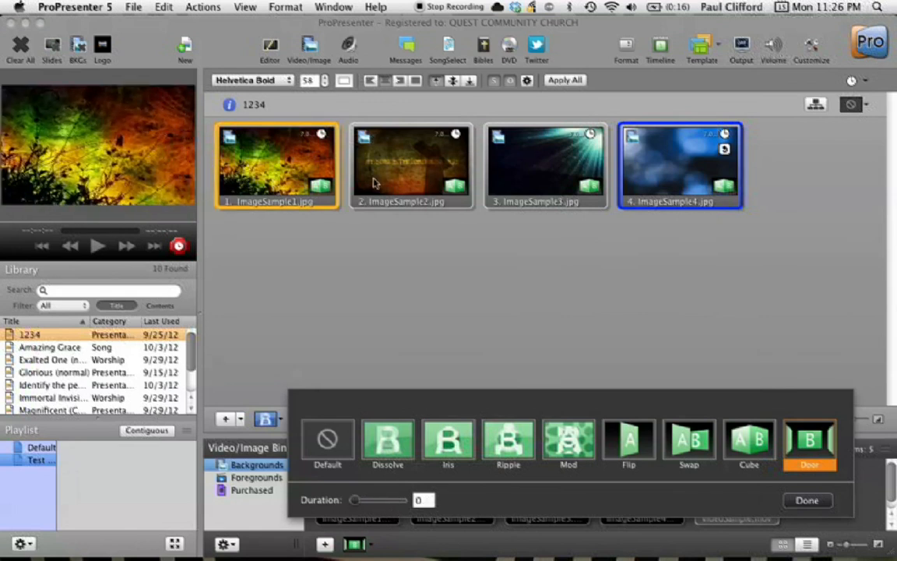
{"action": "left_click", "coordinate": [387, 320]}
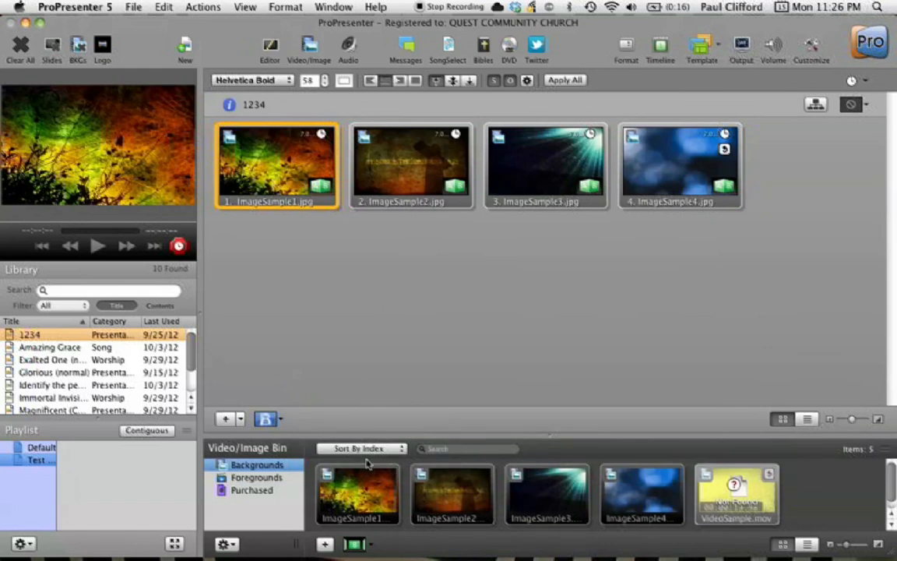
Step through the slides and check the media transition setting of ImageSample2
{"action": "key", "text": "Right"}
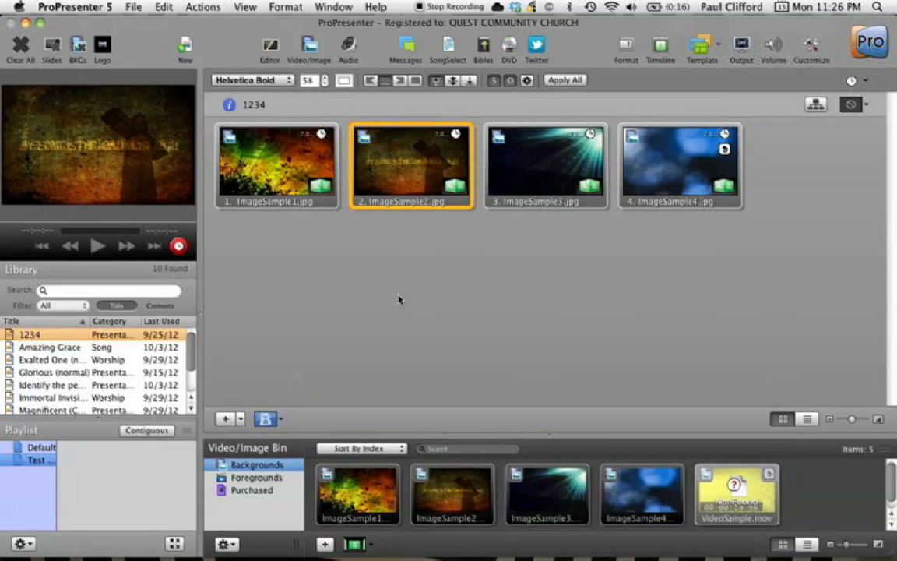
{"action": "key", "text": "Right"}
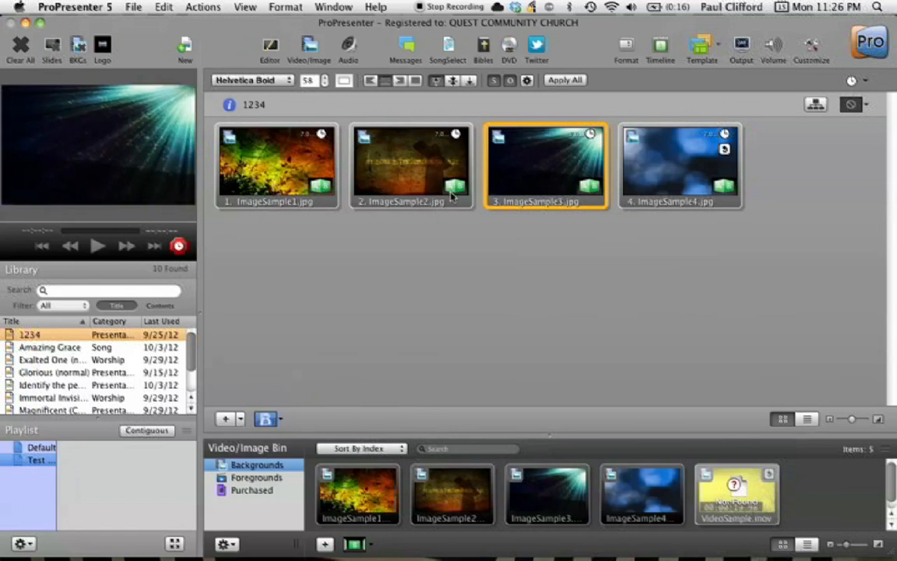
{"action": "right_click", "coordinate": [452, 196]}
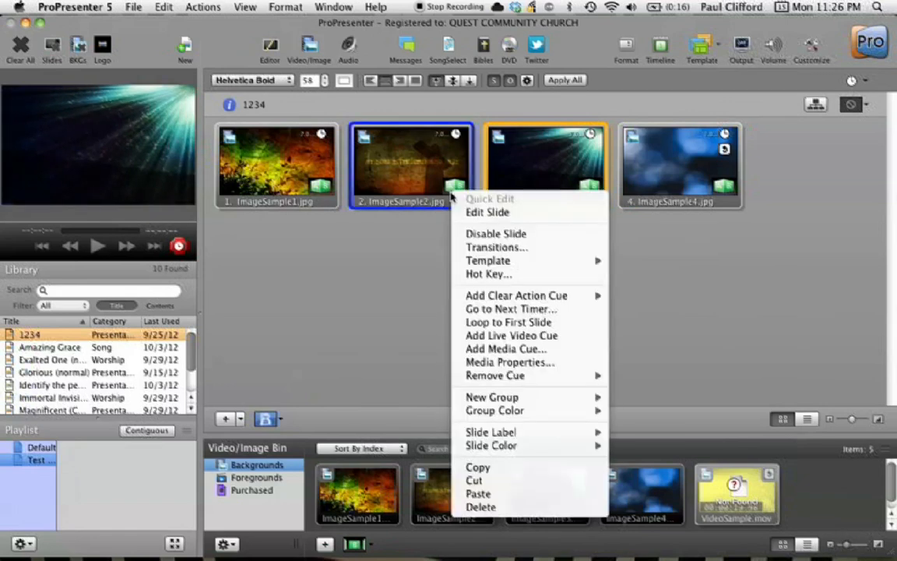
{"action": "left_click", "coordinate": [491, 363]}
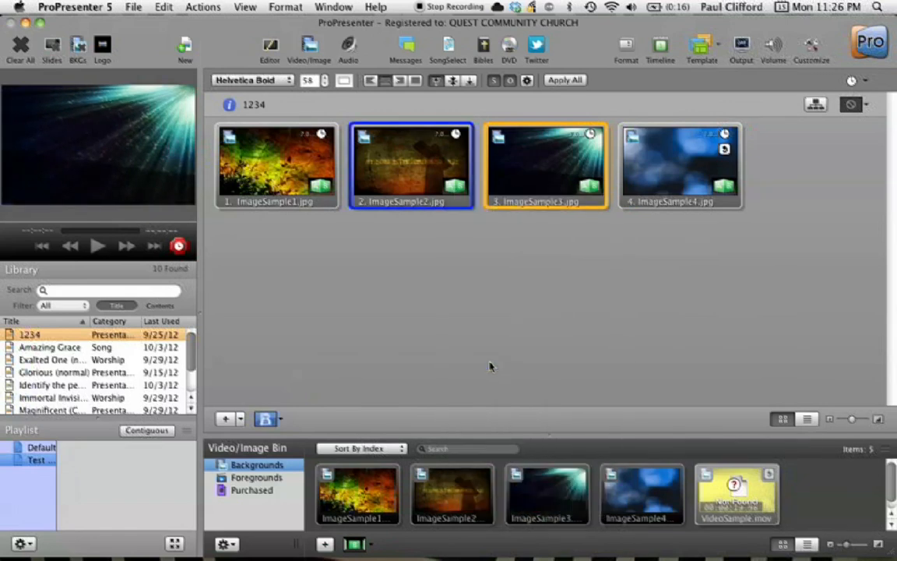
{"action": "left_click", "coordinate": [482, 485]}
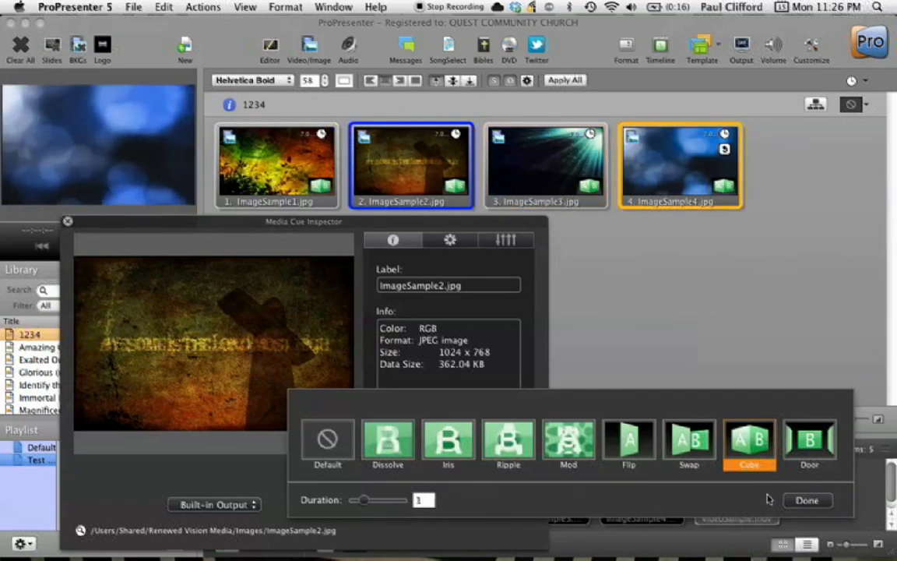
{"action": "left_click", "coordinate": [805, 501]}
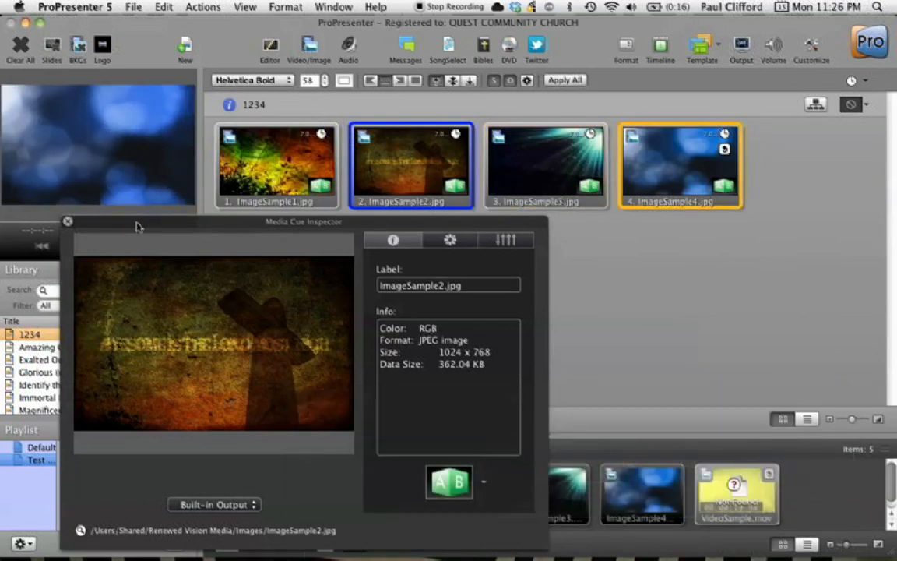
{"action": "left_click", "coordinate": [67, 221]}
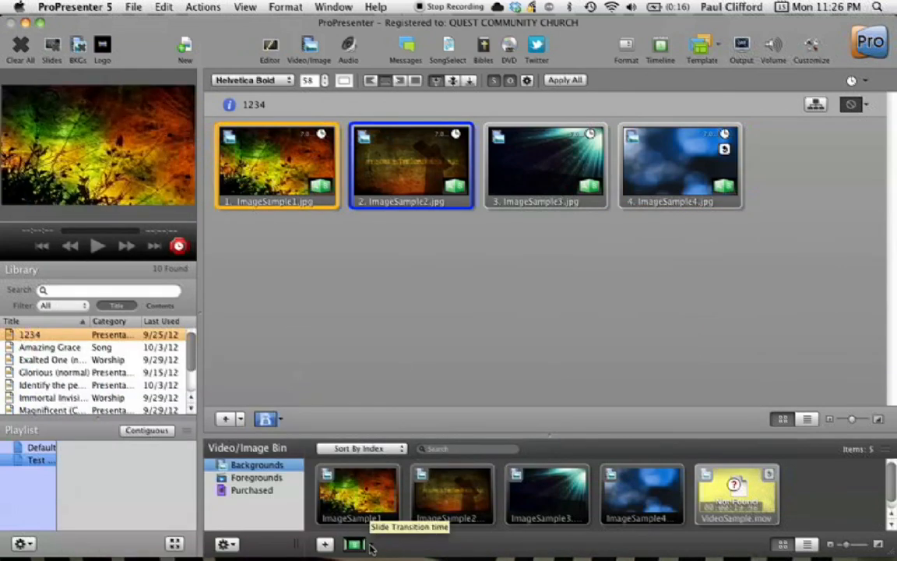
Set the background slide transition to Dissolve with a duration of 1
{"action": "left_click", "coordinate": [368, 545]}
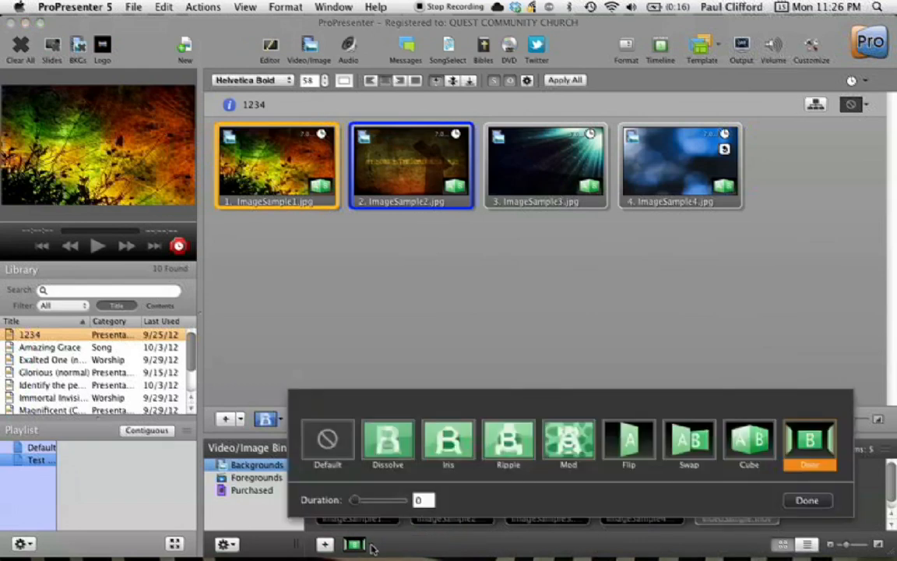
{"action": "left_click", "coordinate": [372, 438]}
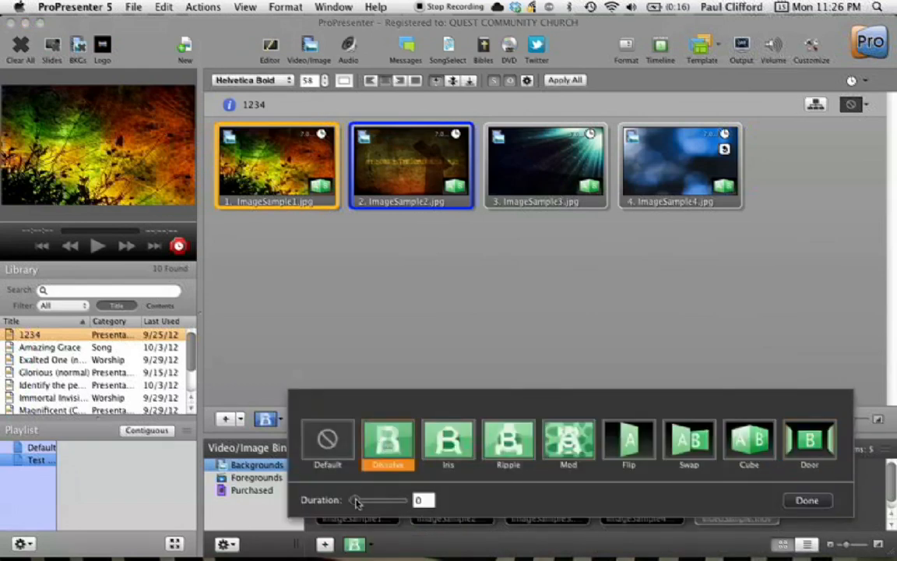
{"action": "left_click_drag", "start_coordinate": [356, 502], "coordinate": [366, 505]}
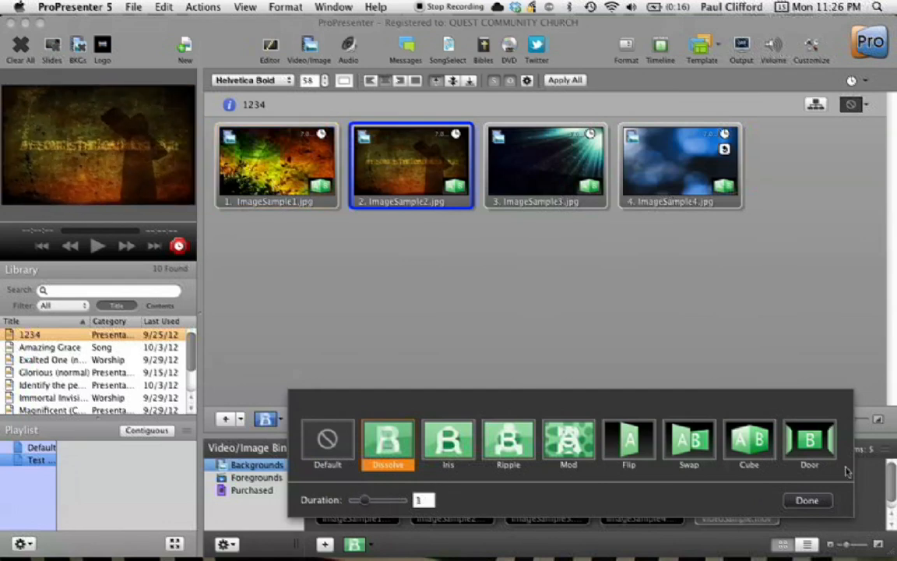
{"action": "left_click", "coordinate": [810, 501]}
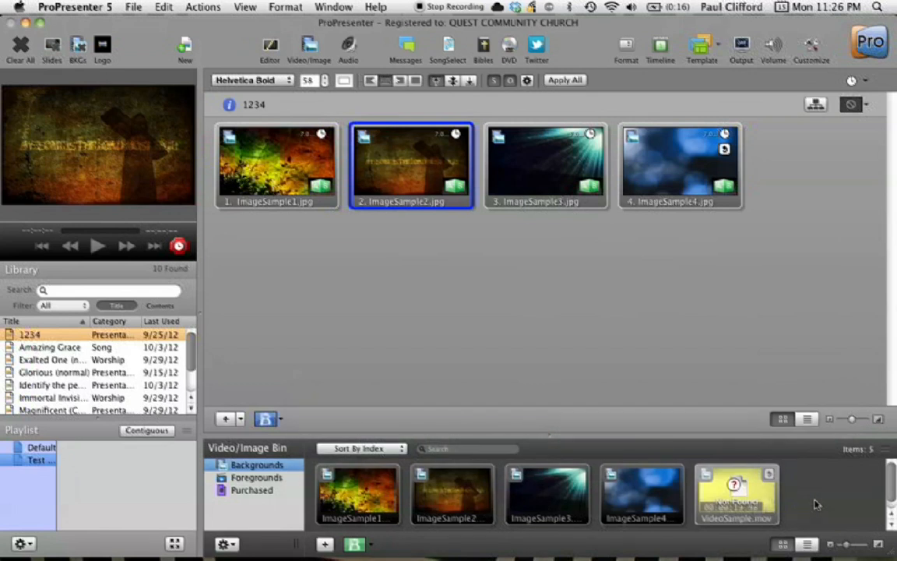
Advance through the slides to preview the transitions
{"action": "key", "text": "space"}
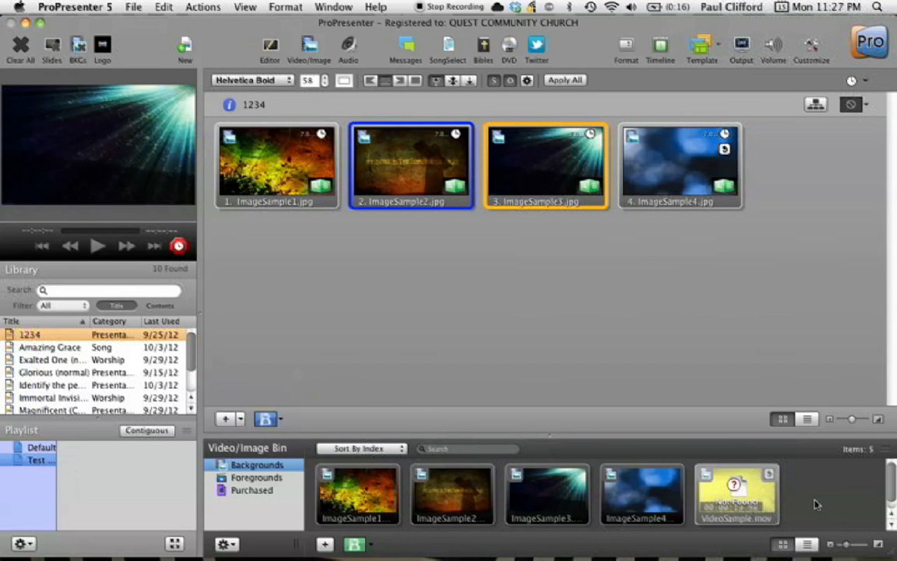
{"action": "key", "text": "space"}
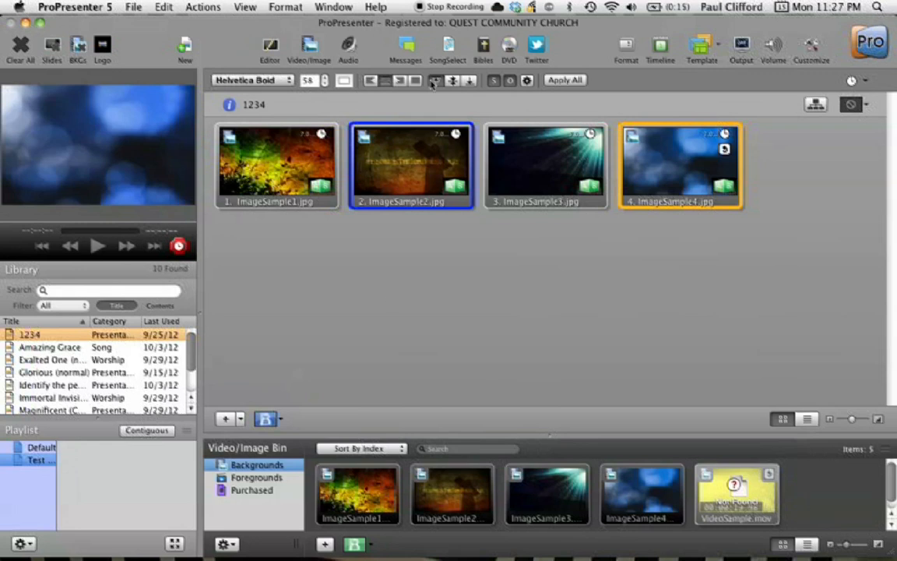
{"action": "key", "text": "space"}
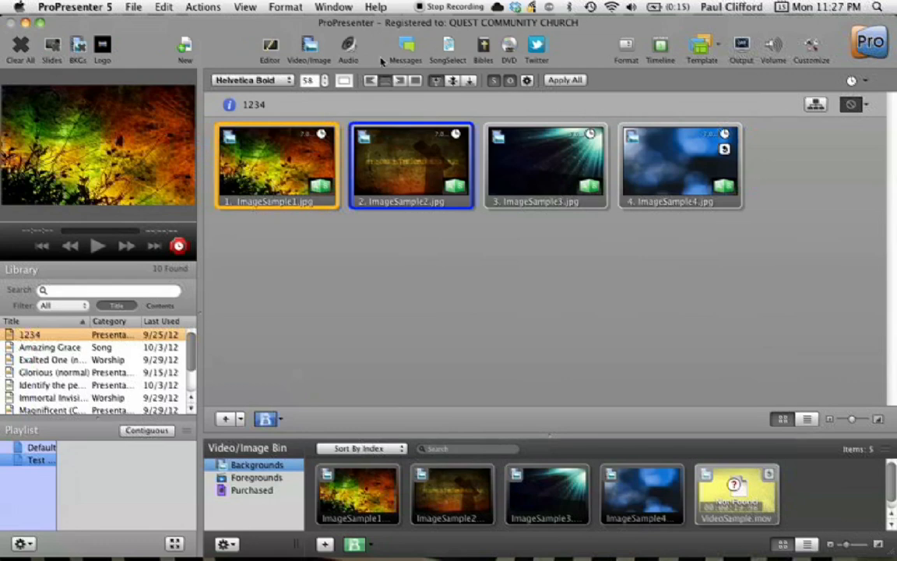
Open Messages and set the Countdown message to Count Down to Time at 11:30 PM
{"action": "left_click", "coordinate": [407, 45]}
{"action": "key", "text": "space"}
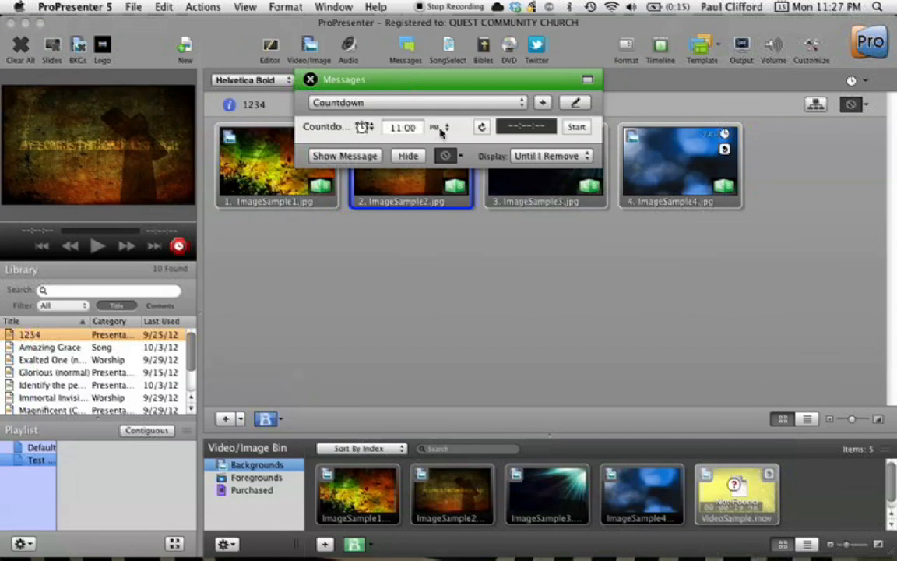
{"action": "key", "text": "space"}
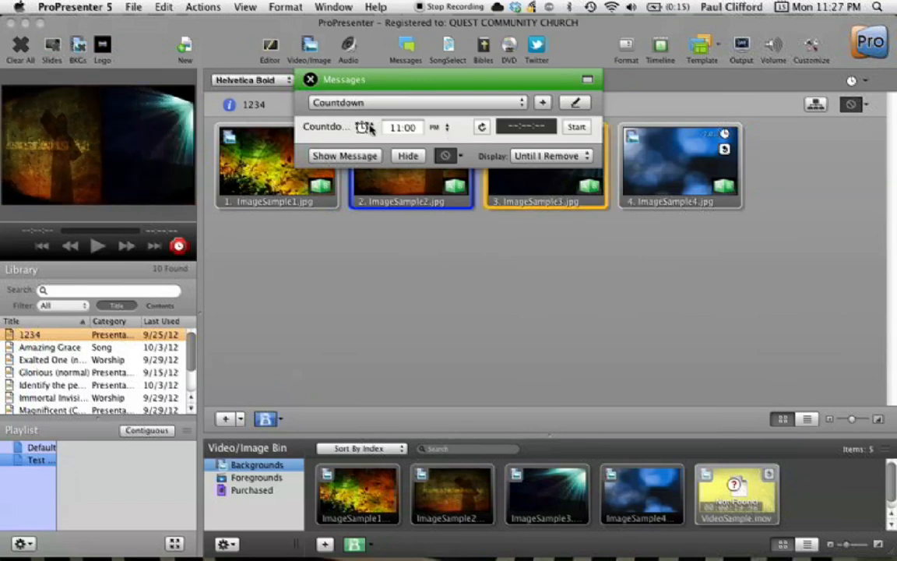
{"action": "left_click", "coordinate": [364, 126]}
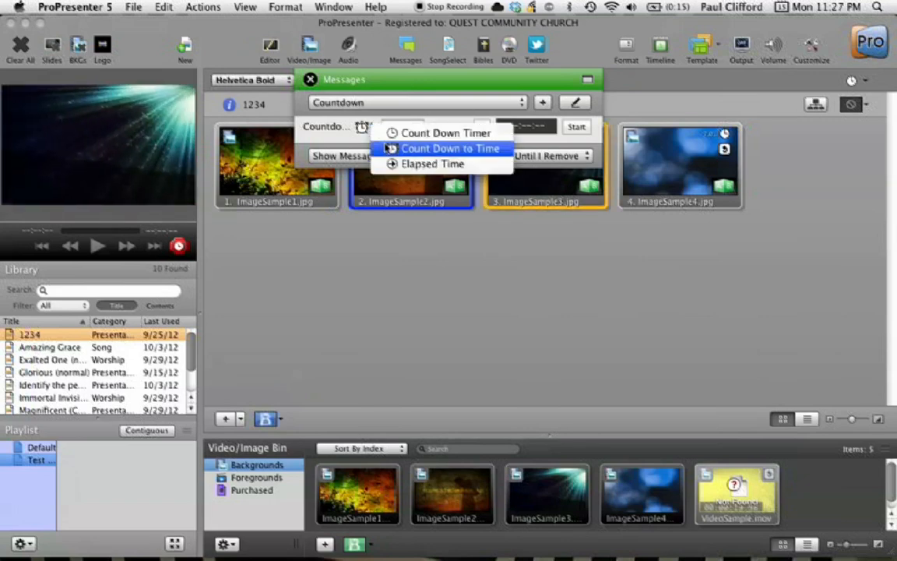
{"action": "left_click", "coordinate": [403, 136]}
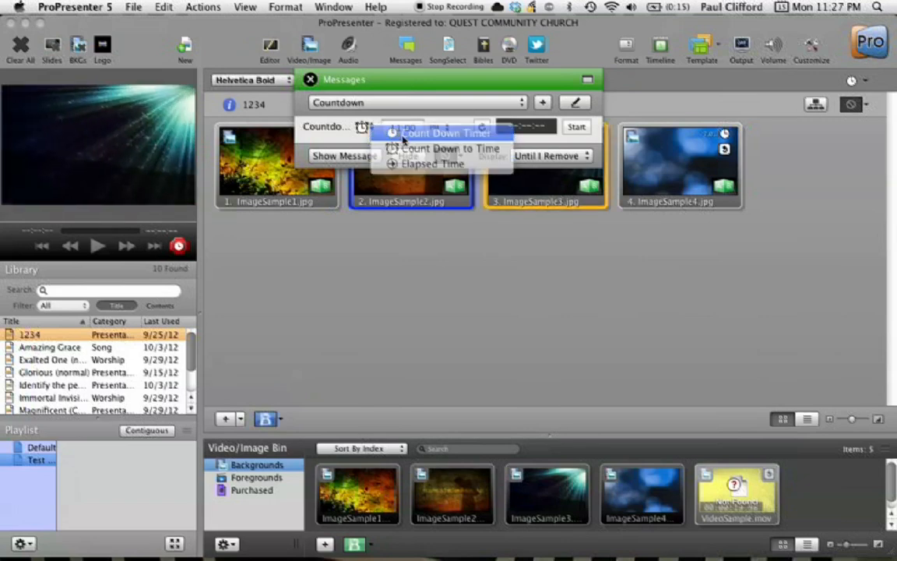
{"action": "left_click", "coordinate": [364, 126]}
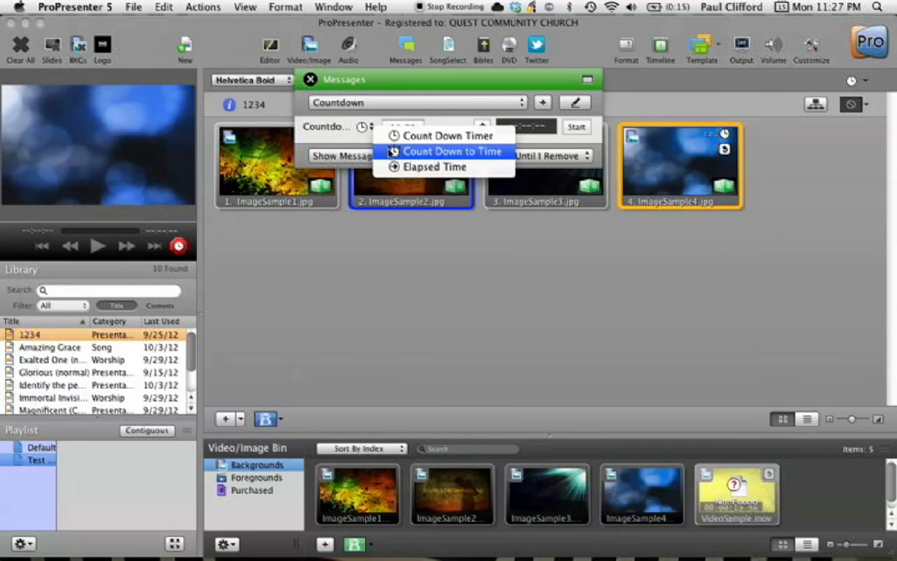
{"action": "left_click", "coordinate": [393, 152]}
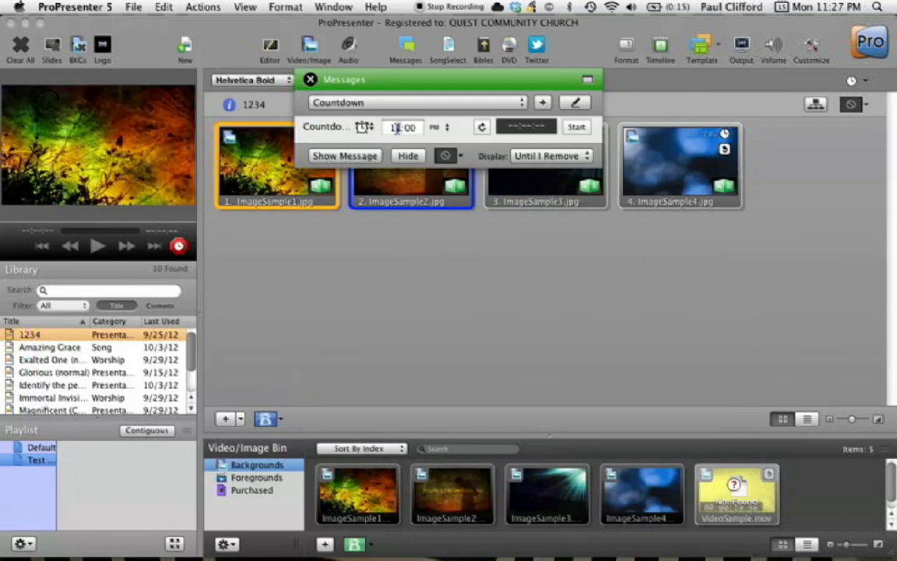
{"action": "left_click", "coordinate": [415, 128]}
{"action": "type", "text": "30"}
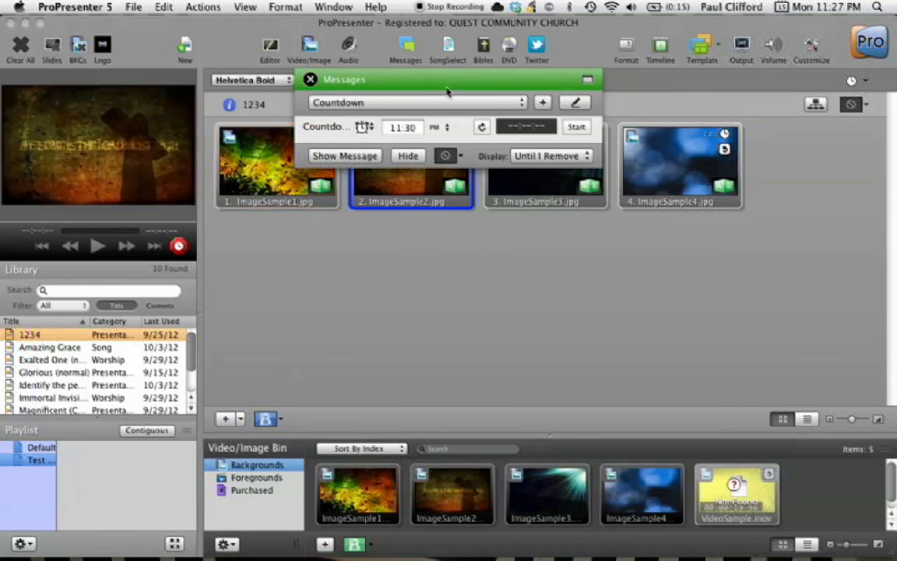
Start the countdown timer, reset and restart it, and show the Countdown message on output
{"action": "left_click", "coordinate": [576, 127]}
{"action": "left_click", "coordinate": [348, 157]}
{"action": "key", "text": "Right"}
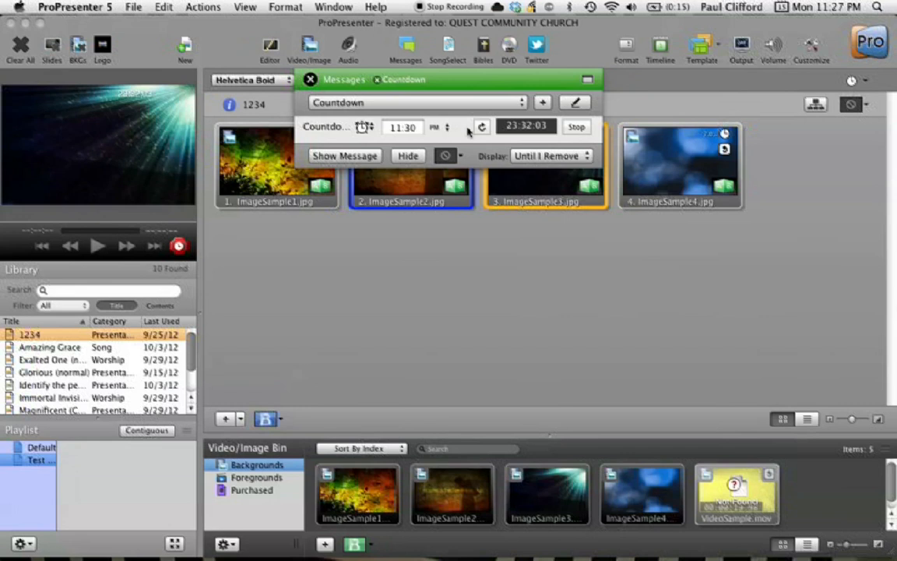
{"action": "left_click", "coordinate": [576, 126]}
{"action": "left_click", "coordinate": [482, 127]}
{"action": "left_click", "coordinate": [576, 127]}
{"action": "left_click", "coordinate": [356, 158]}
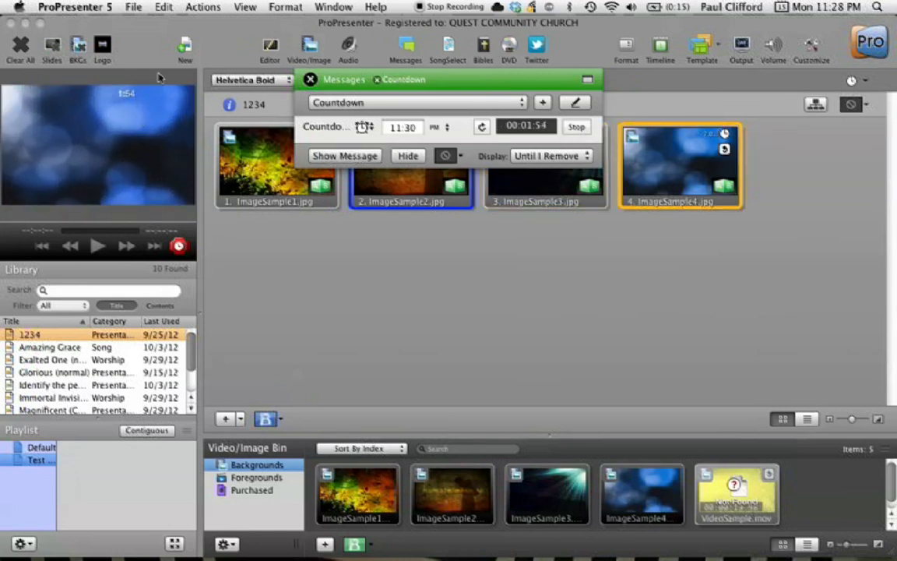
{"action": "left_click", "coordinate": [459, 155]}
{"action": "left_click", "coordinate": [460, 156]}
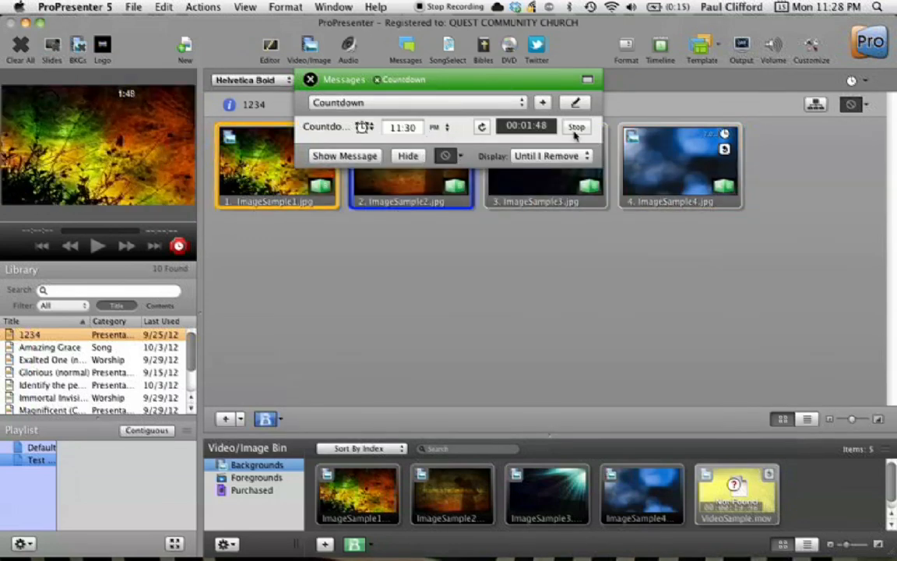
Edit the Countdown message text to read "The service starts in:" before the countdown token
{"action": "left_click", "coordinate": [574, 103]}
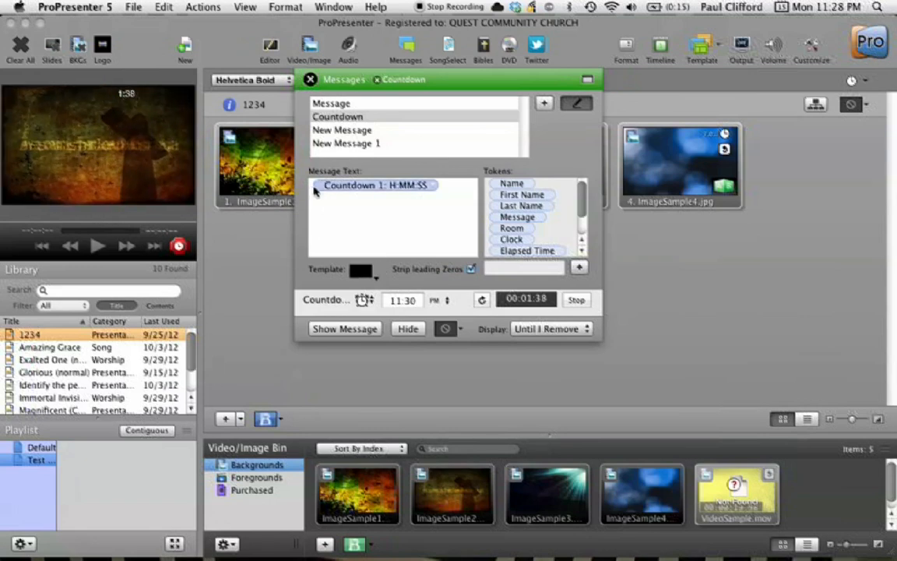
{"action": "left_click", "coordinate": [315, 194]}
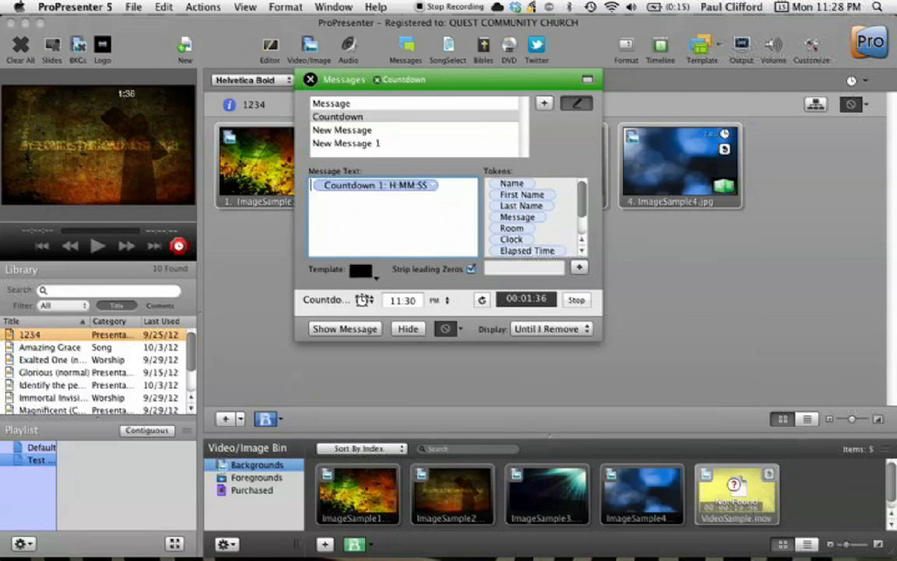
{"action": "type", "text": "The servic"}
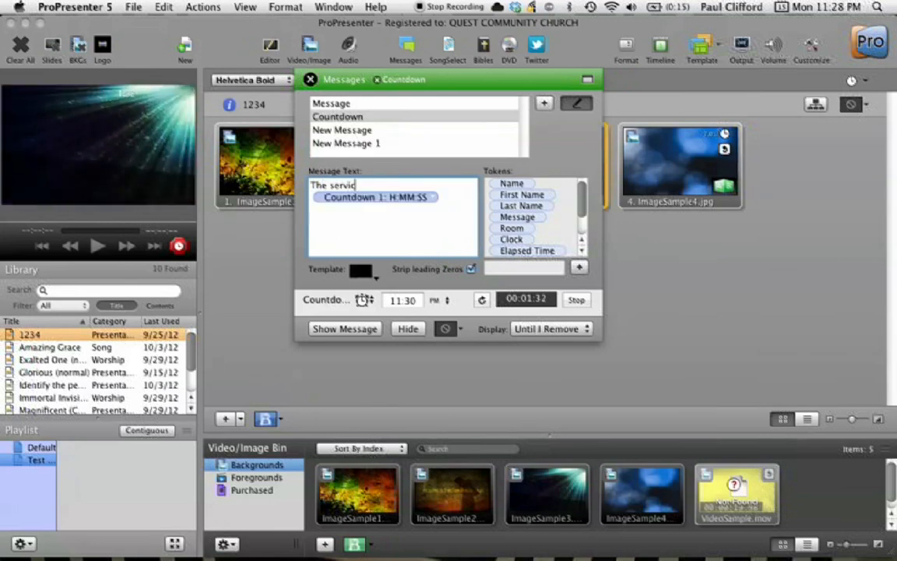
{"action": "type", "text": "e starts in:"}
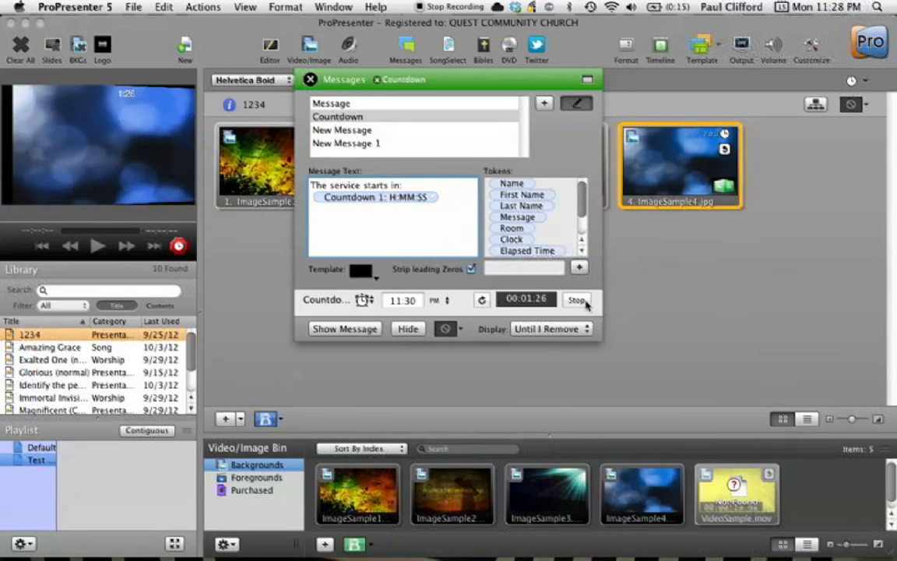
Stop and restart the countdown timer, then hide and re-show the Countdown message on output
{"action": "left_click", "coordinate": [576, 299]}
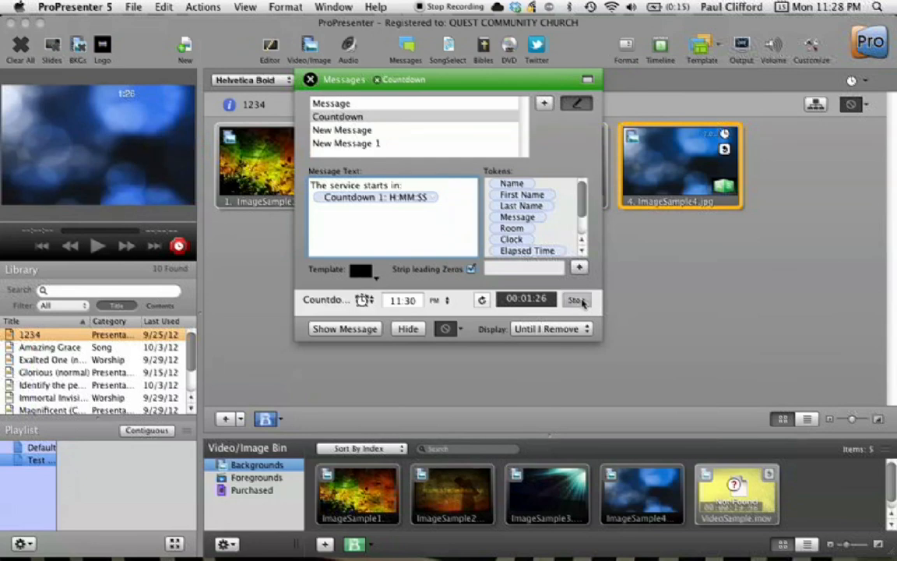
{"action": "left_click", "coordinate": [579, 300]}
{"action": "left_click", "coordinate": [551, 270]}
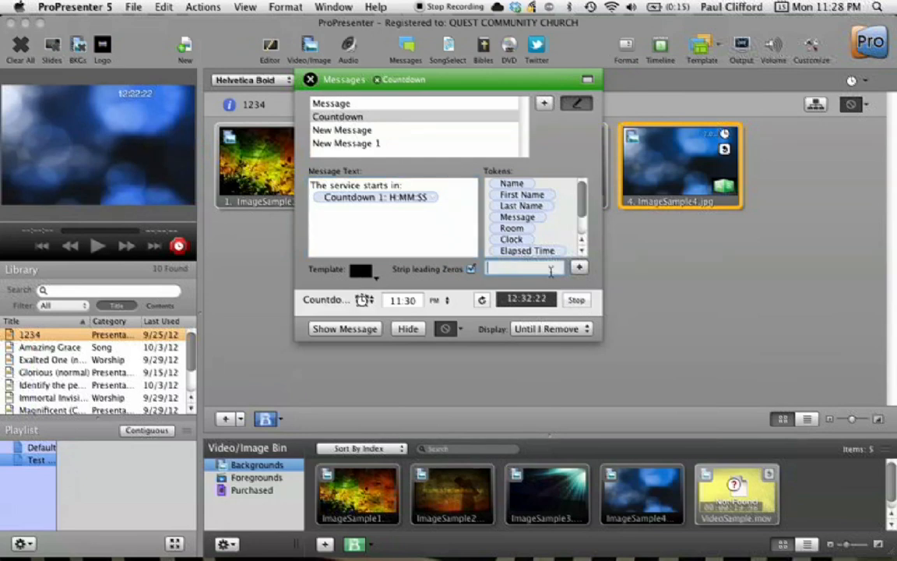
{"action": "left_click", "coordinate": [581, 301]}
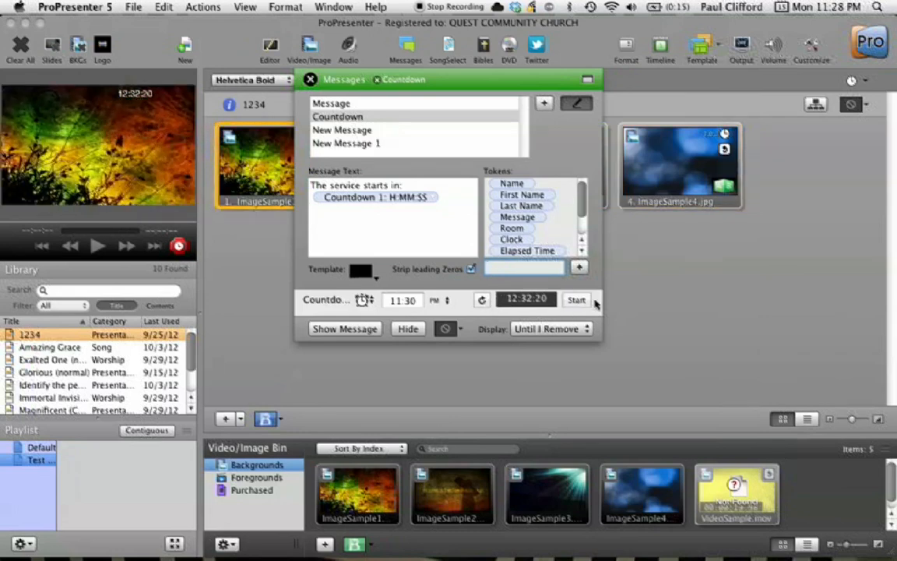
{"action": "left_click", "coordinate": [580, 301]}
{"action": "left_click", "coordinate": [407, 329]}
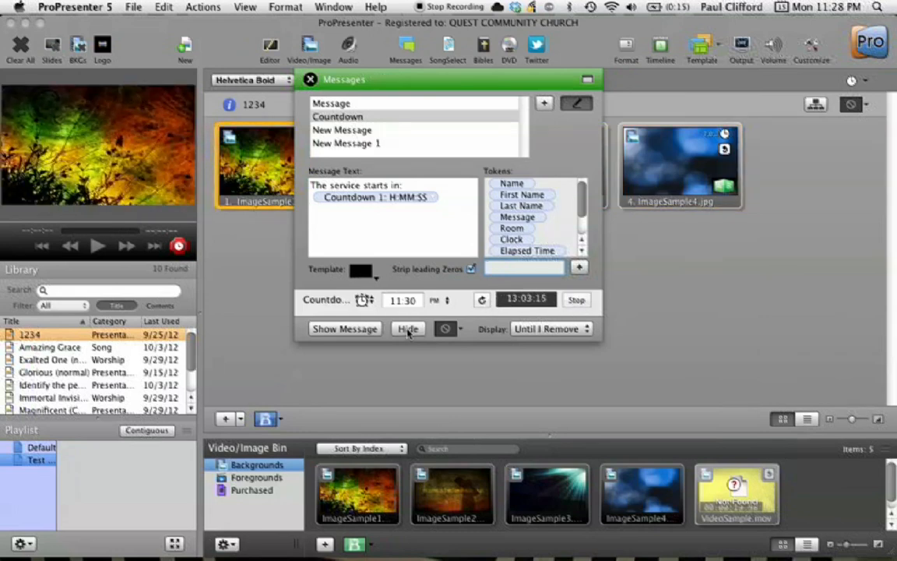
{"action": "left_click", "coordinate": [349, 327]}
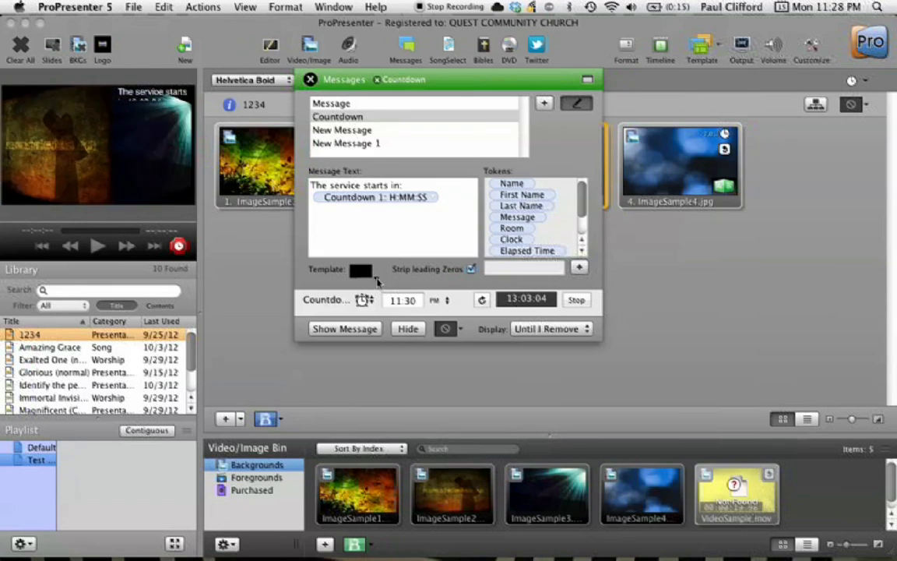
Apply Template 1 from the 120912 template group to the Countdown message
{"action": "left_click", "coordinate": [378, 276]}
{"action": "mouse_move", "coordinate": [406, 304]}
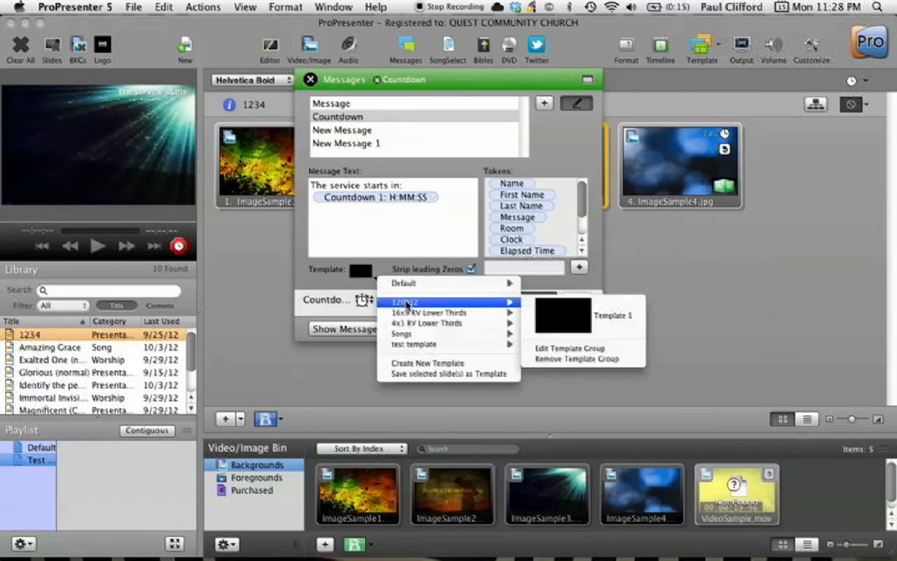
{"action": "mouse_move", "coordinate": [407, 334]}
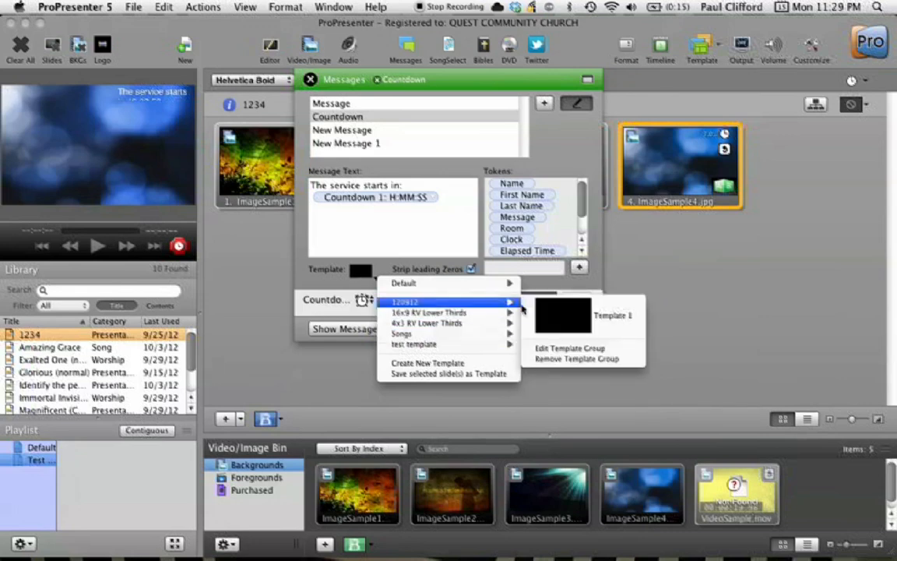
{"action": "left_click", "coordinate": [558, 314]}
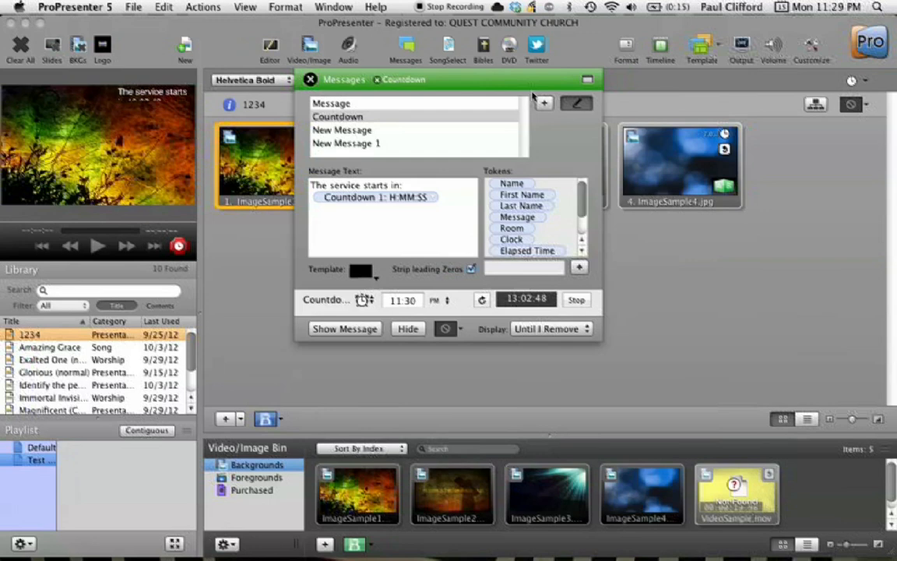
Open the 120912 template group for editing and move its text box lower on the slide
{"action": "left_click", "coordinate": [362, 270]}
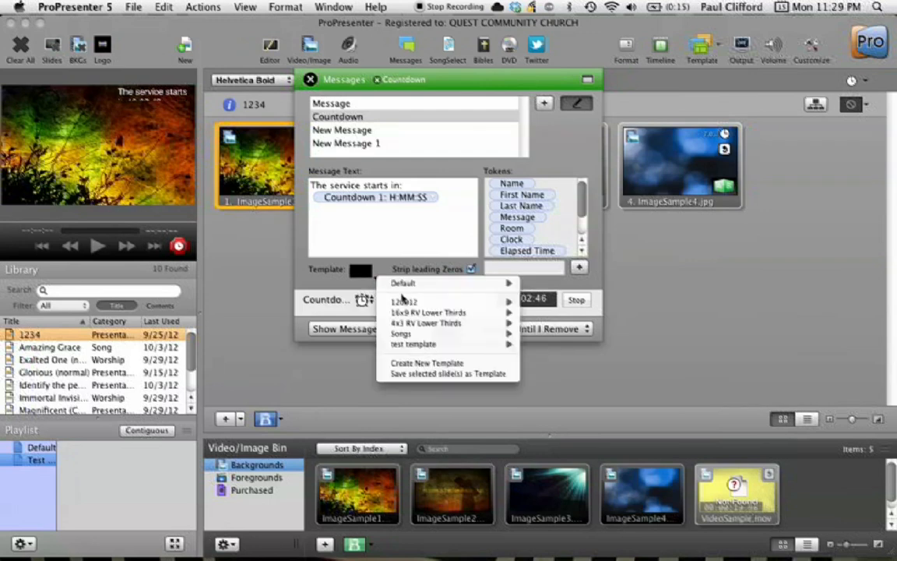
{"action": "mouse_move", "coordinate": [420, 302]}
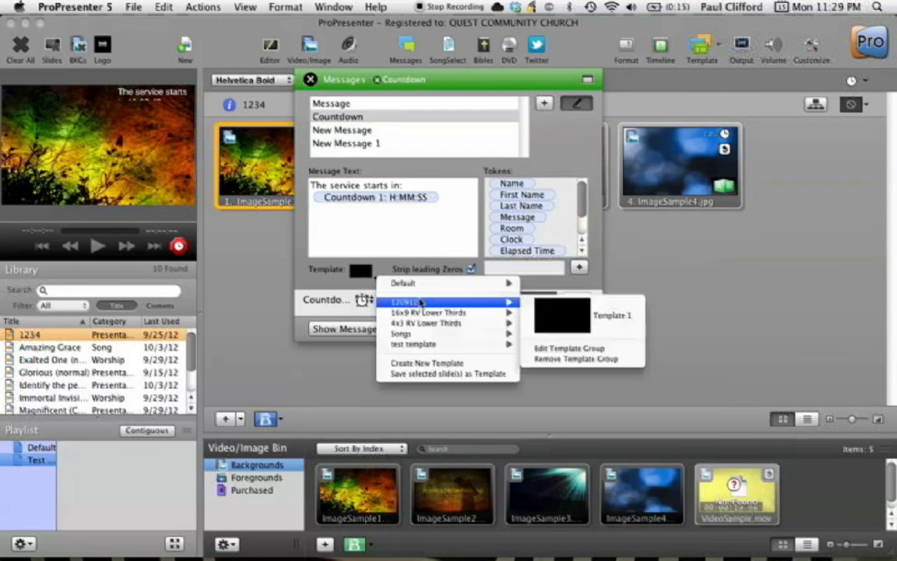
{"action": "left_click", "coordinate": [582, 349]}
{"action": "left_click", "coordinate": [718, 136]}
{"action": "left_click", "coordinate": [677, 153]}
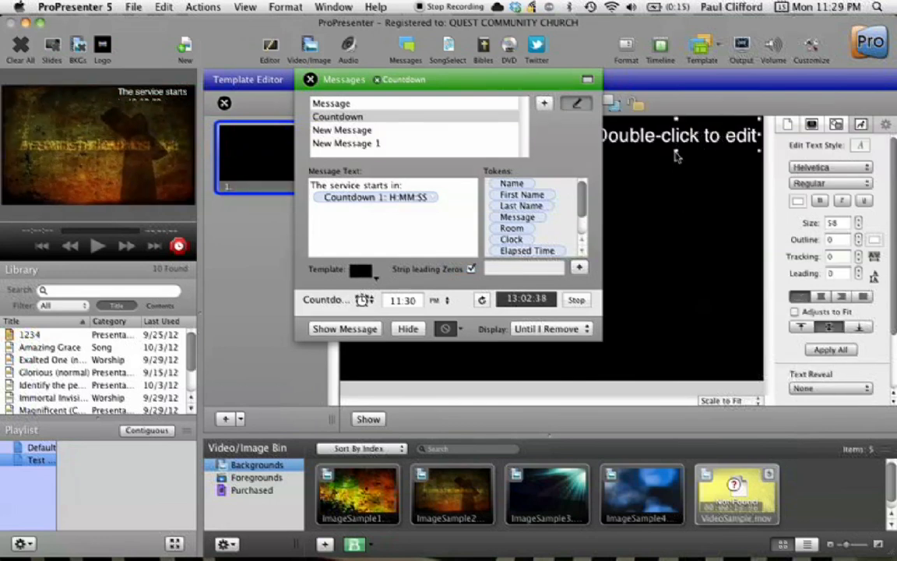
{"action": "left_click_drag", "start_coordinate": [676, 155], "coordinate": [678, 230]}
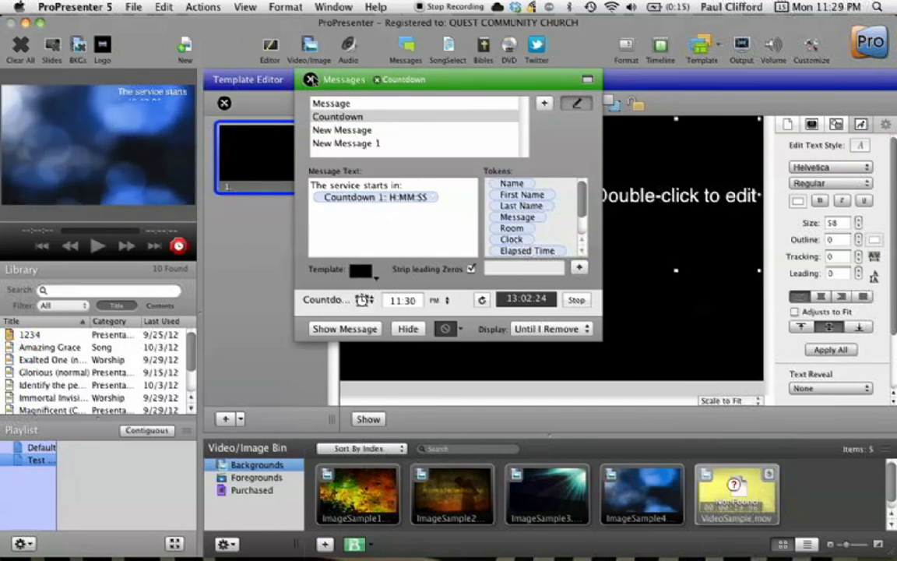
Show the generic Message on output and set its display duration to 45
{"action": "left_click", "coordinate": [335, 102]}
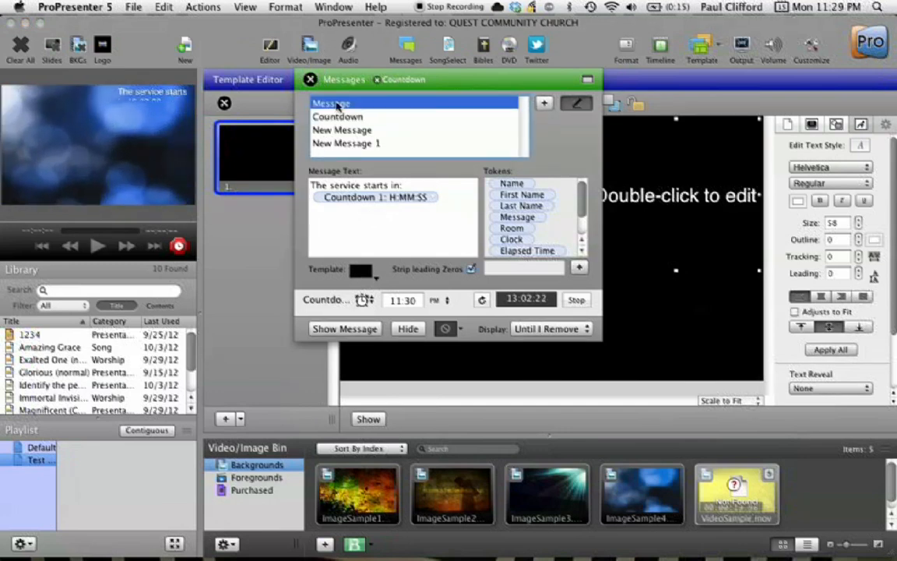
{"action": "left_click", "coordinate": [354, 187]}
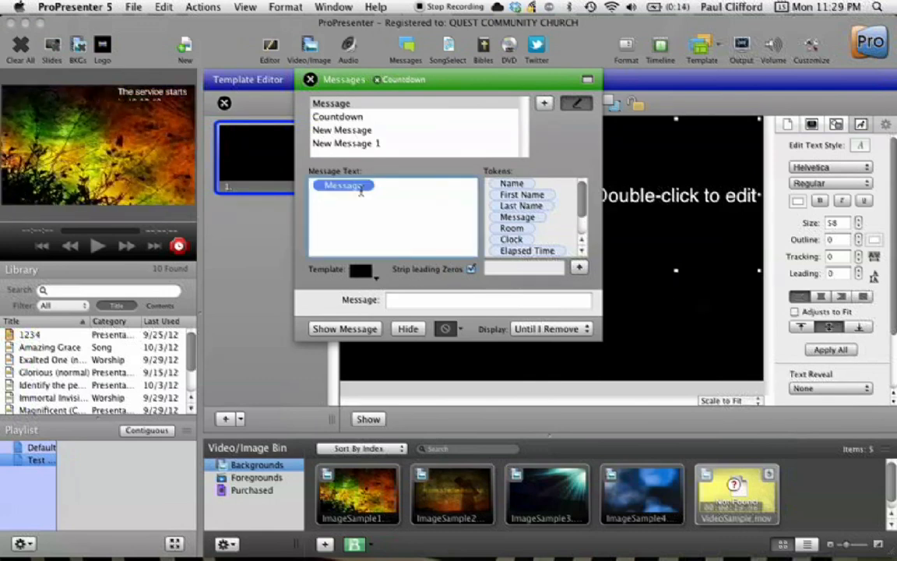
{"action": "left_click", "coordinate": [345, 329]}
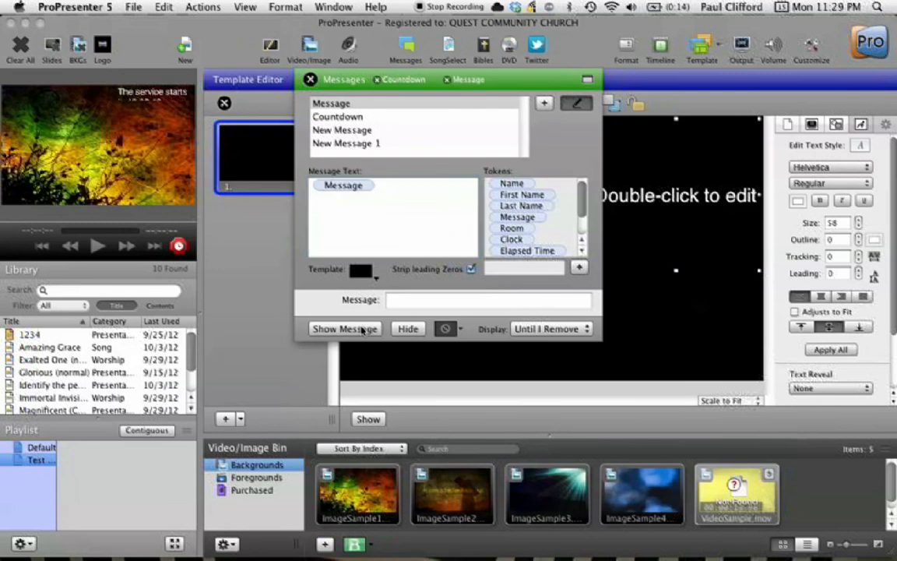
{"action": "left_click", "coordinate": [573, 329]}
{"action": "left_click", "coordinate": [545, 341]}
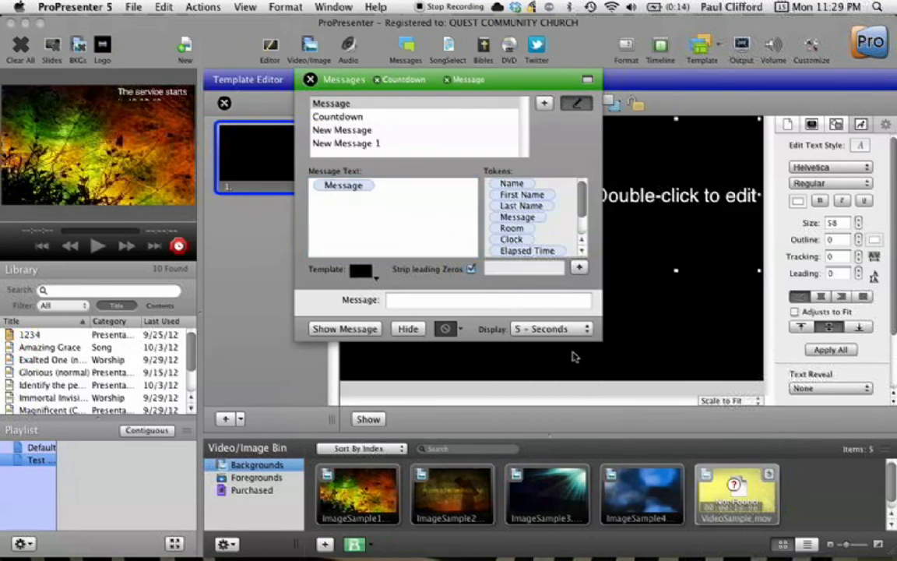
{"action": "left_click", "coordinate": [587, 330]}
{"action": "left_click", "coordinate": [566, 391]}
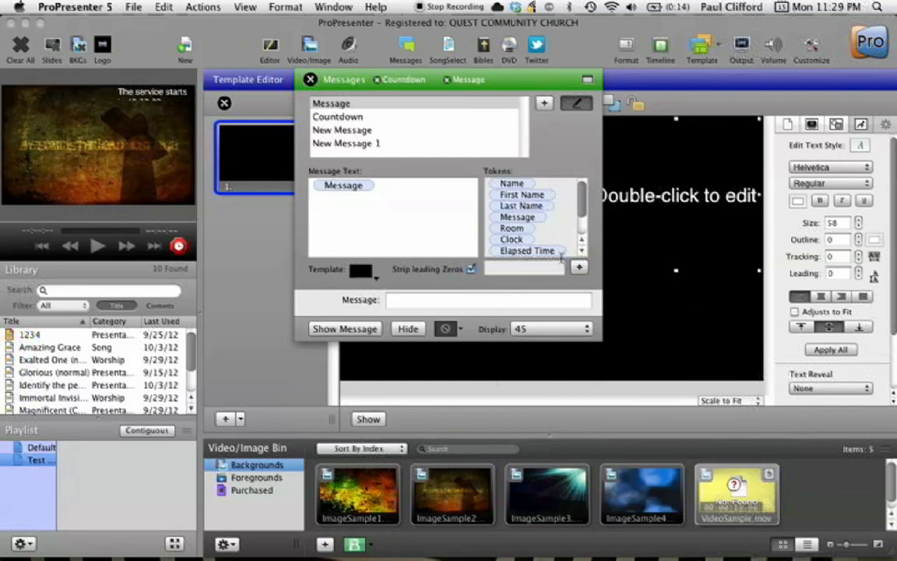
Insert the Elapsed Time token below the Message token in the message text
{"action": "scroll", "coordinate": [550, 225], "scroll_direction": "down", "scroll_amount": 3}
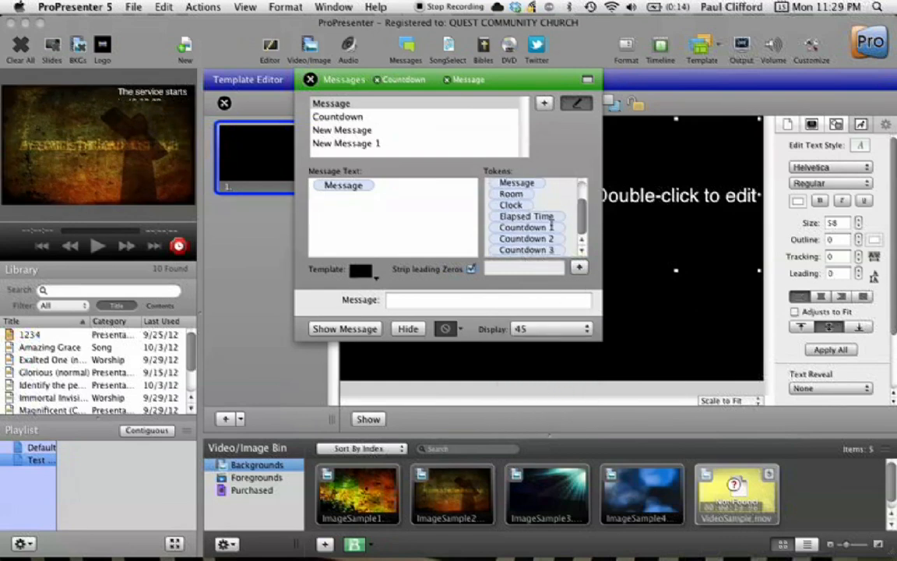
{"action": "left_click_drag", "start_coordinate": [541, 217], "coordinate": [429, 194]}
{"action": "left_click", "coordinate": [430, 218]}
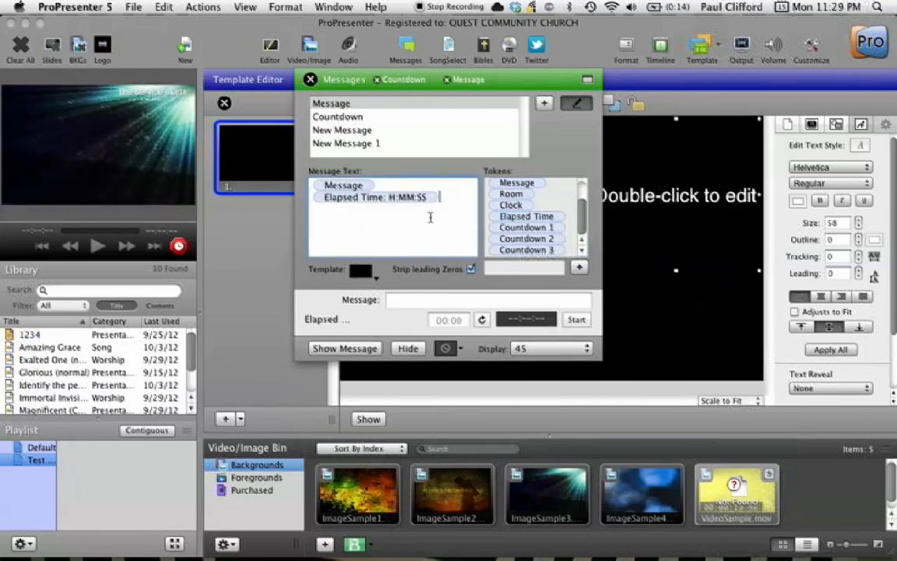
{"action": "left_click", "coordinate": [471, 269]}
{"action": "left_click", "coordinate": [471, 269]}
Hide the Countdown and Message overlays from output, then close the Messages window and the Template Editor
{"action": "left_click", "coordinate": [412, 349]}
{"action": "left_click", "coordinate": [343, 348]}
{"action": "left_click", "coordinate": [350, 115]}
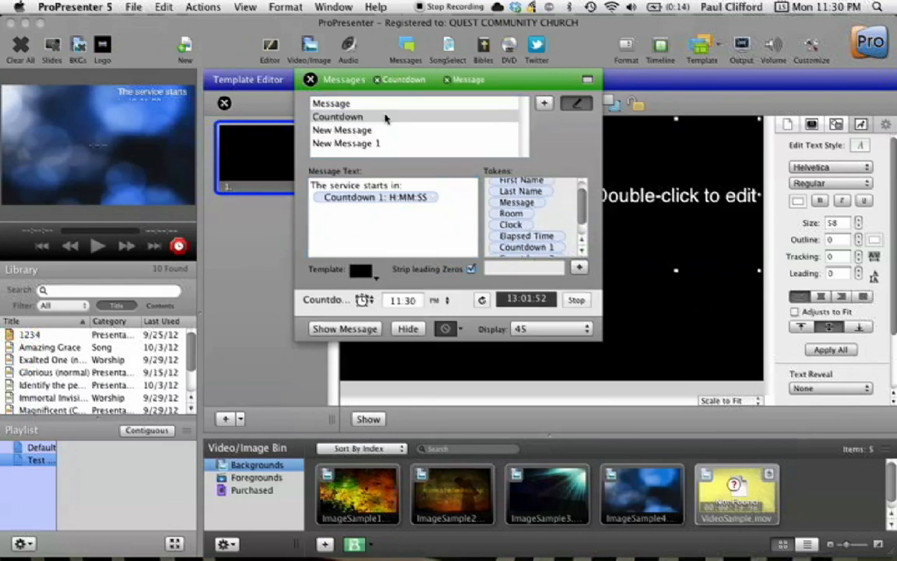
{"action": "left_click", "coordinate": [408, 328]}
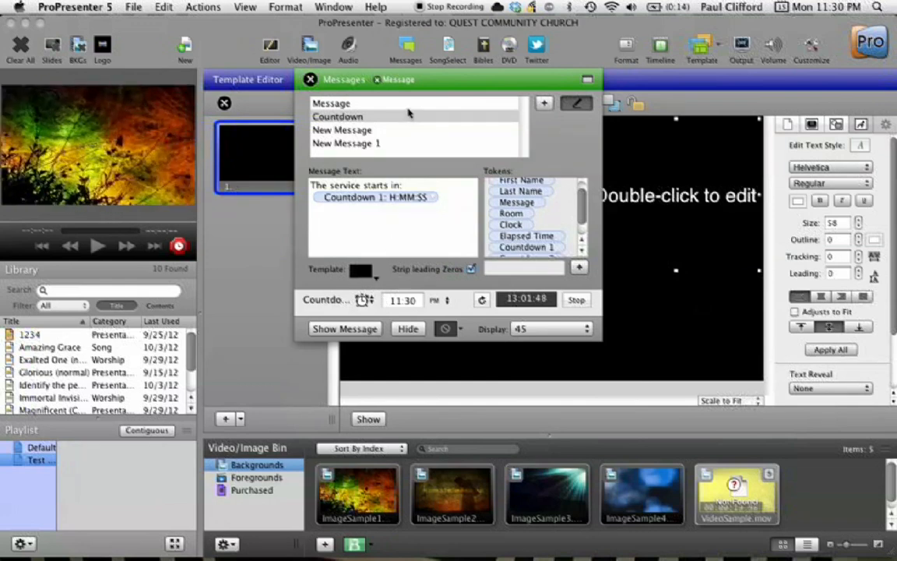
{"action": "left_click", "coordinate": [368, 105]}
{"action": "left_click", "coordinate": [408, 348]}
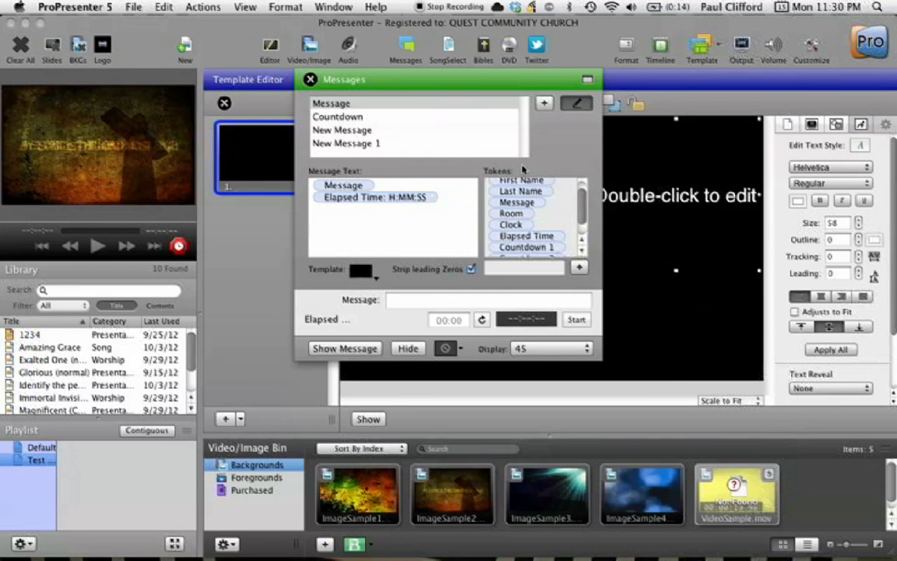
{"action": "left_click", "coordinate": [310, 79]}
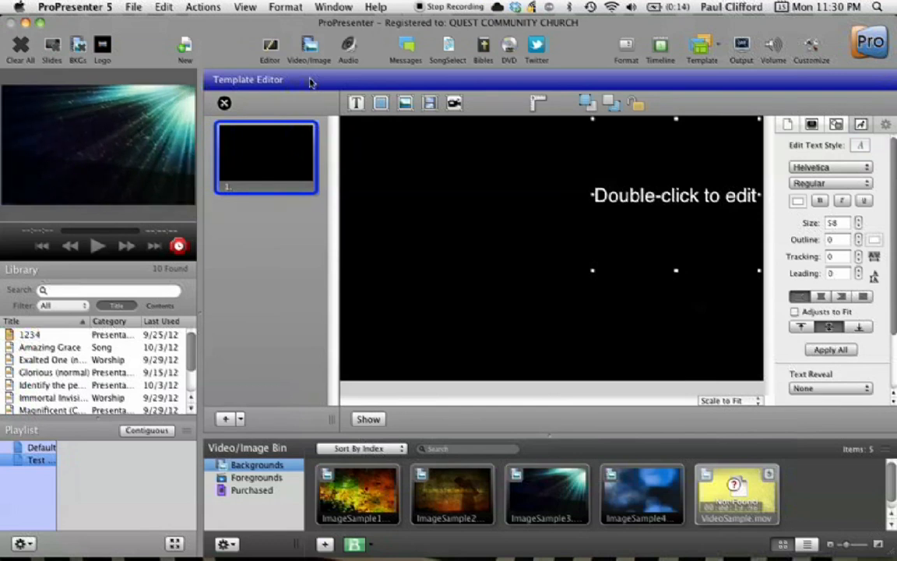
{"action": "left_click", "coordinate": [224, 104]}
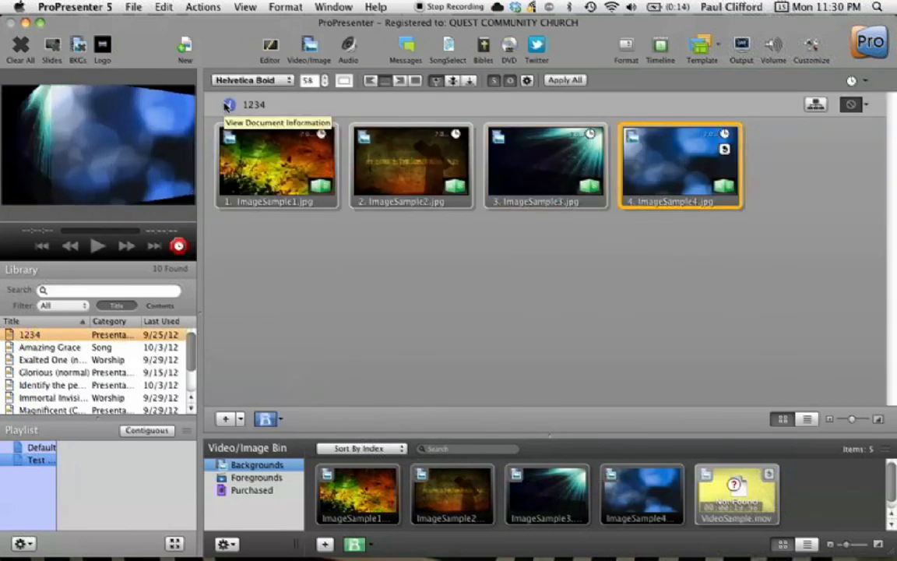